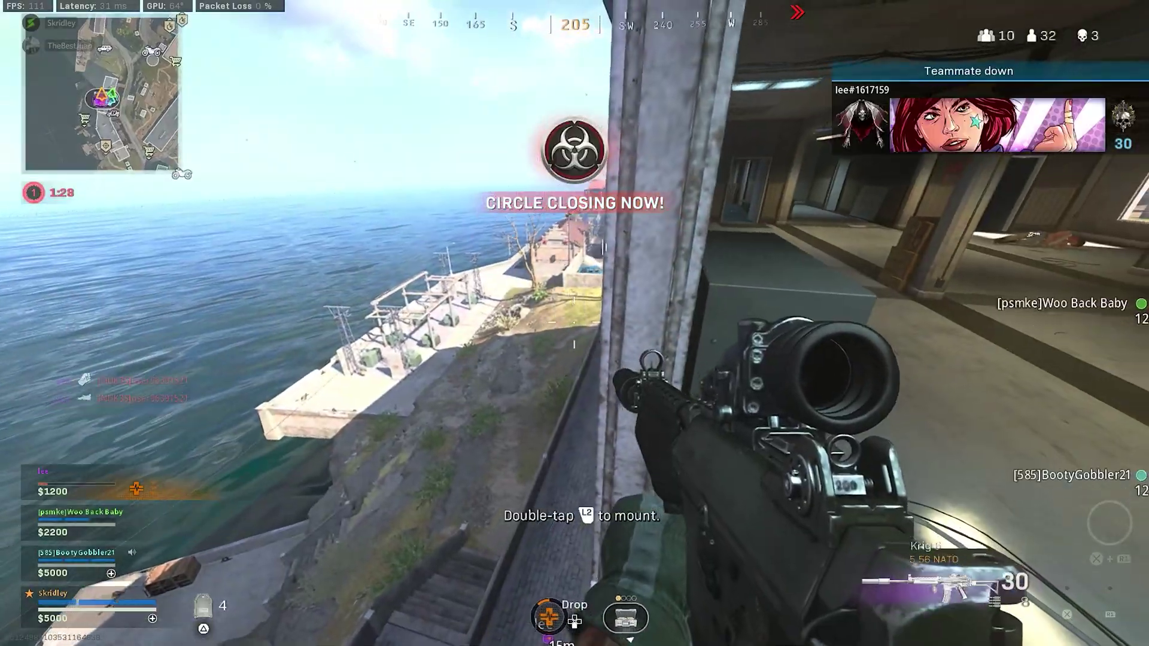
# Step: Switch to the Milano 821 SMG, run up and down the stairs, and vault the railing to the lower floor
pyautogui.press('2')
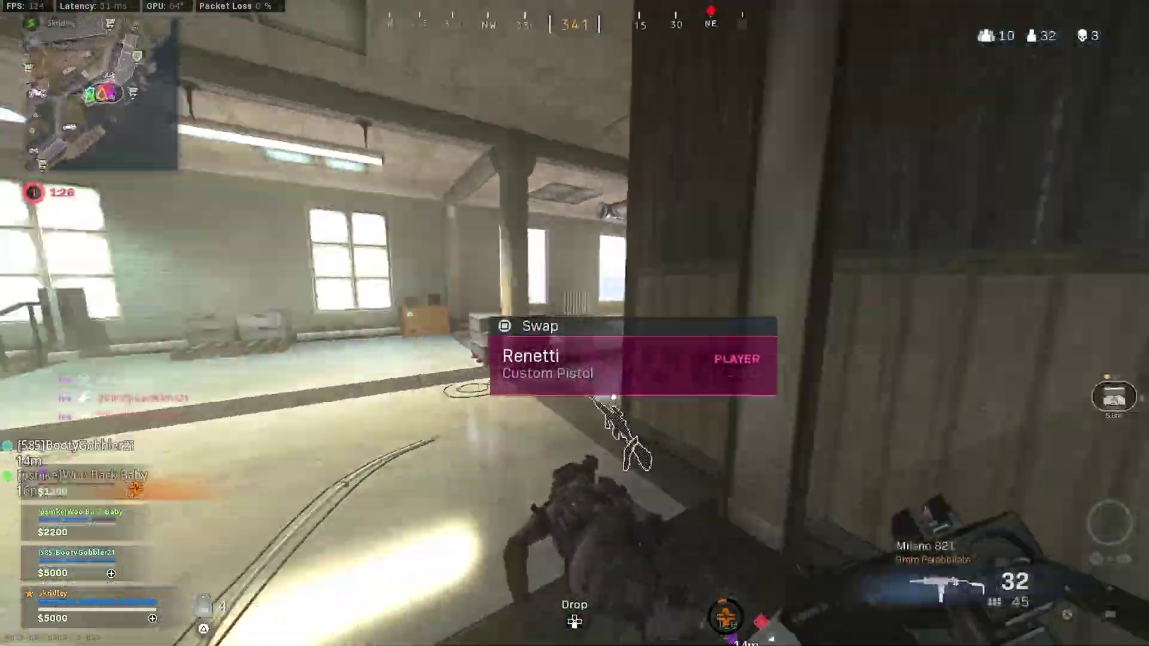
pyautogui.press('w')
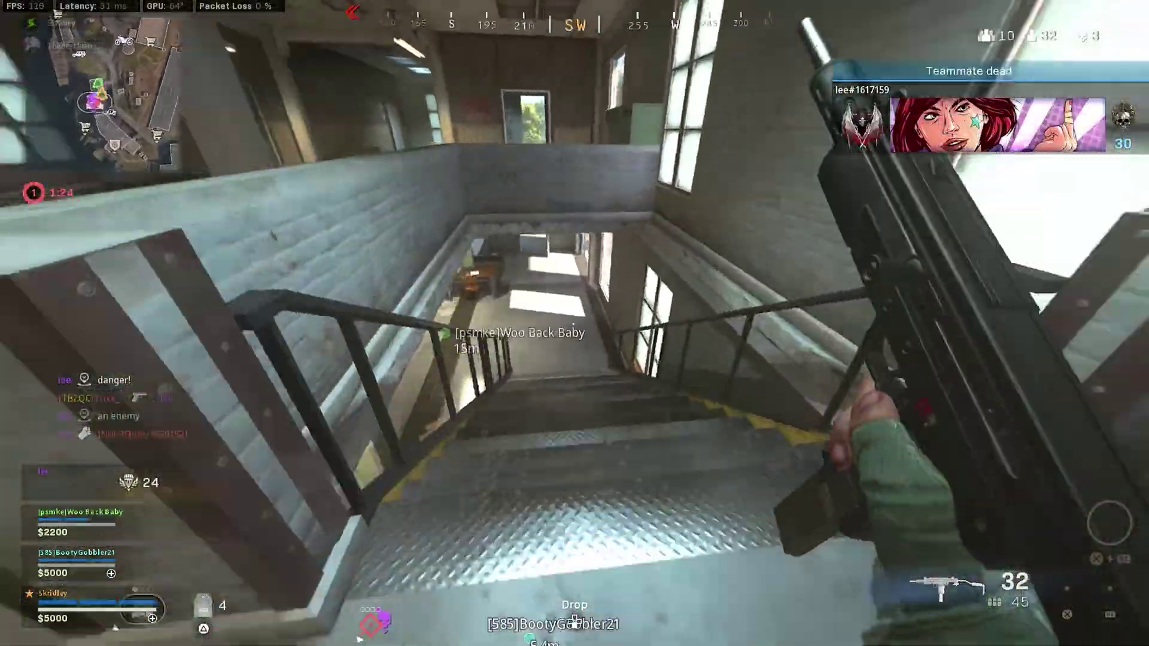
pyautogui.press('w')
pyautogui.press('1')
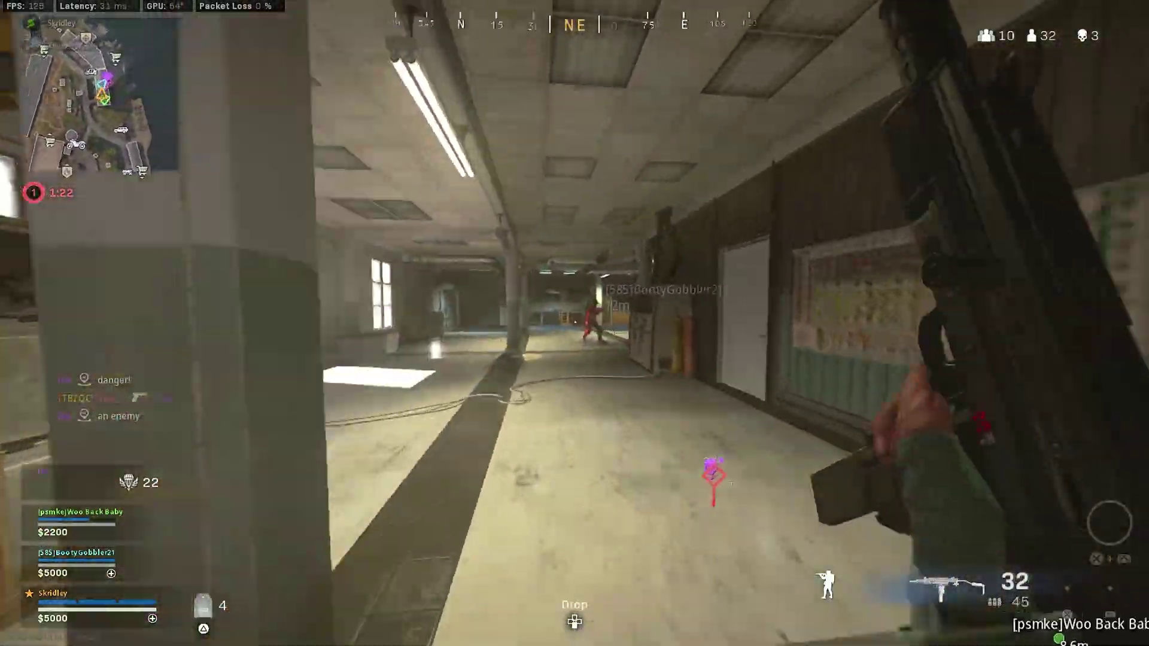
pyautogui.press('w')
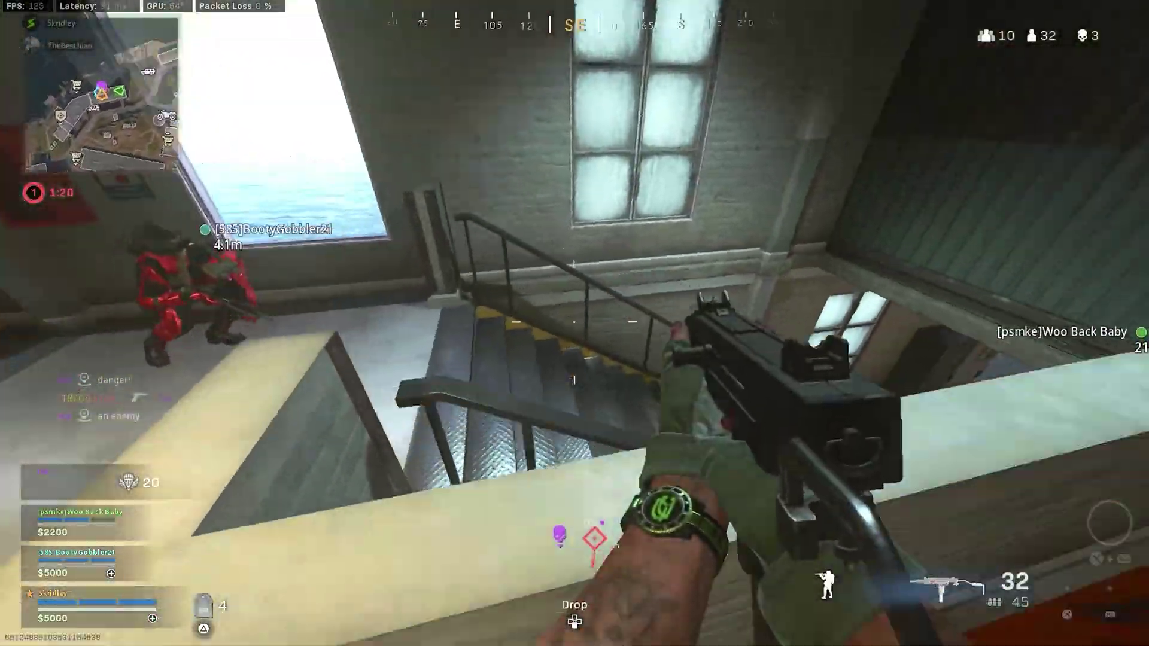
pyautogui.press('w')
pyautogui.press('space')
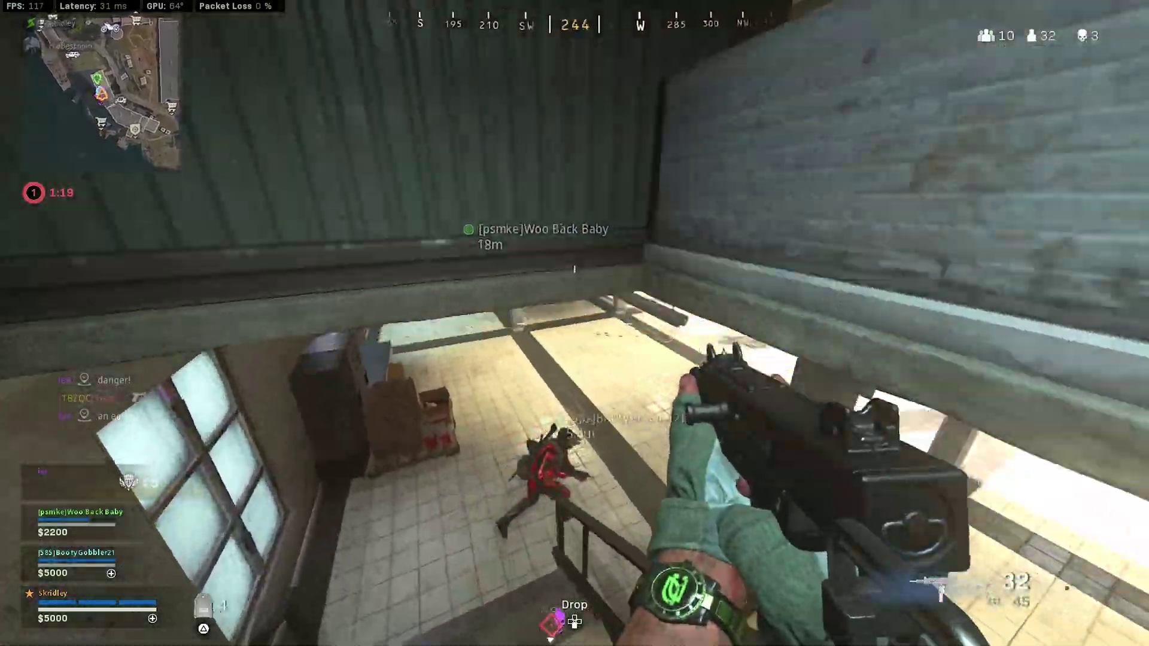
# Step: Run across the floor toward the garage bays, then bring up Streamlabs OBS Settings on the General page
pyautogui.press('w')
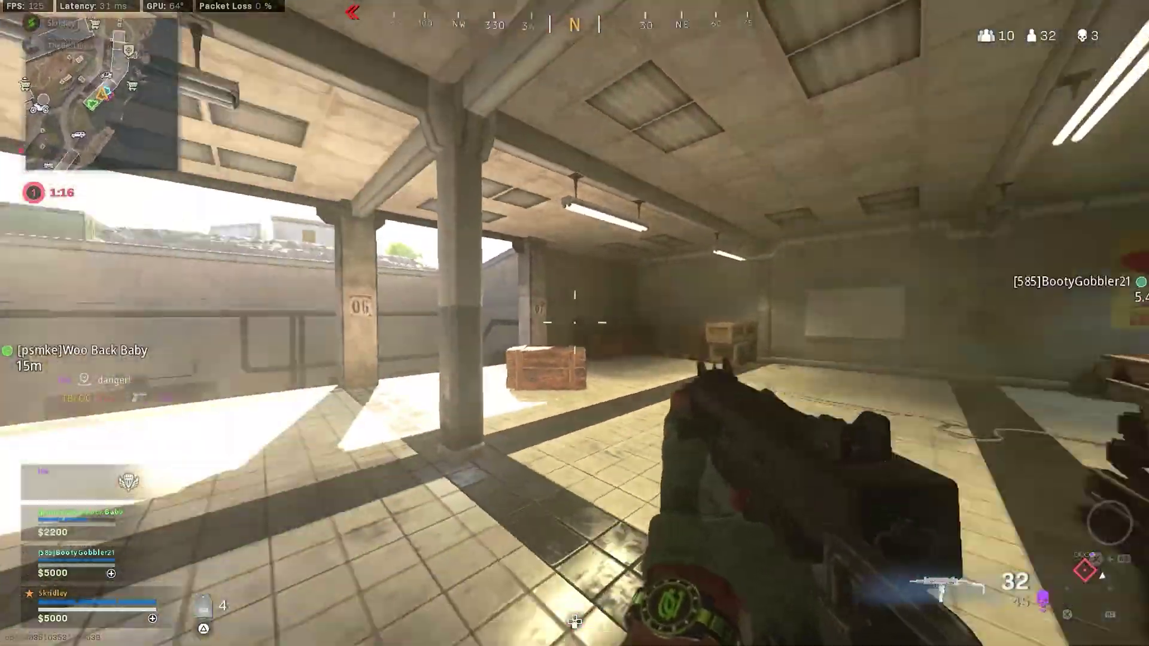
pyautogui.press('w')
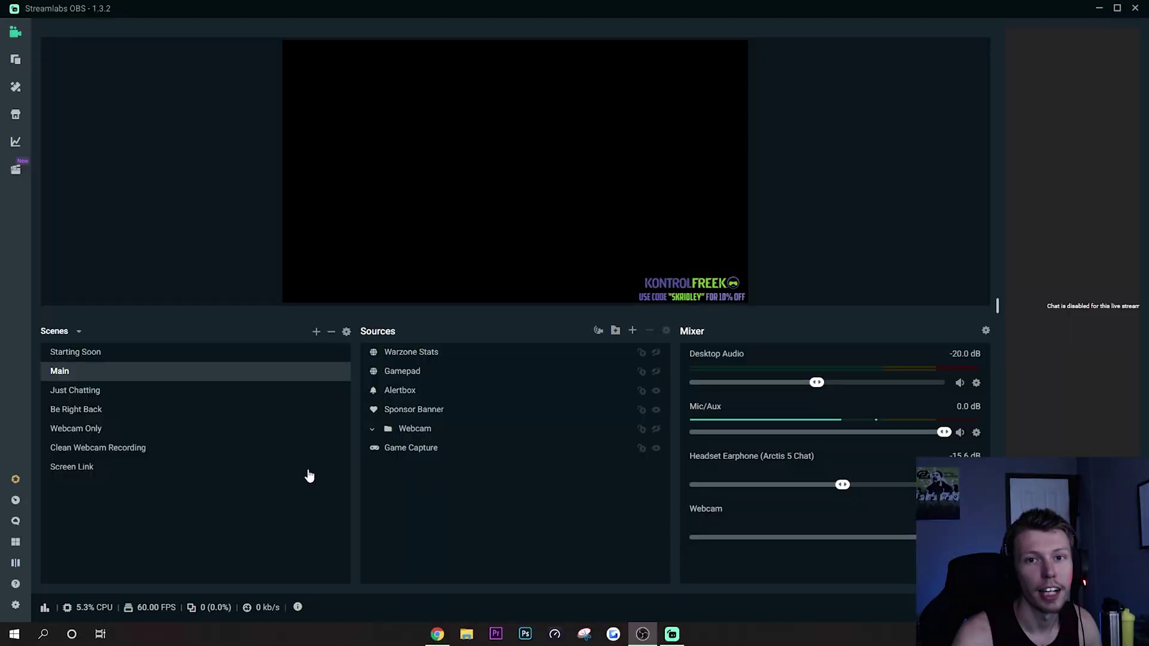
pyautogui.click(16, 605)
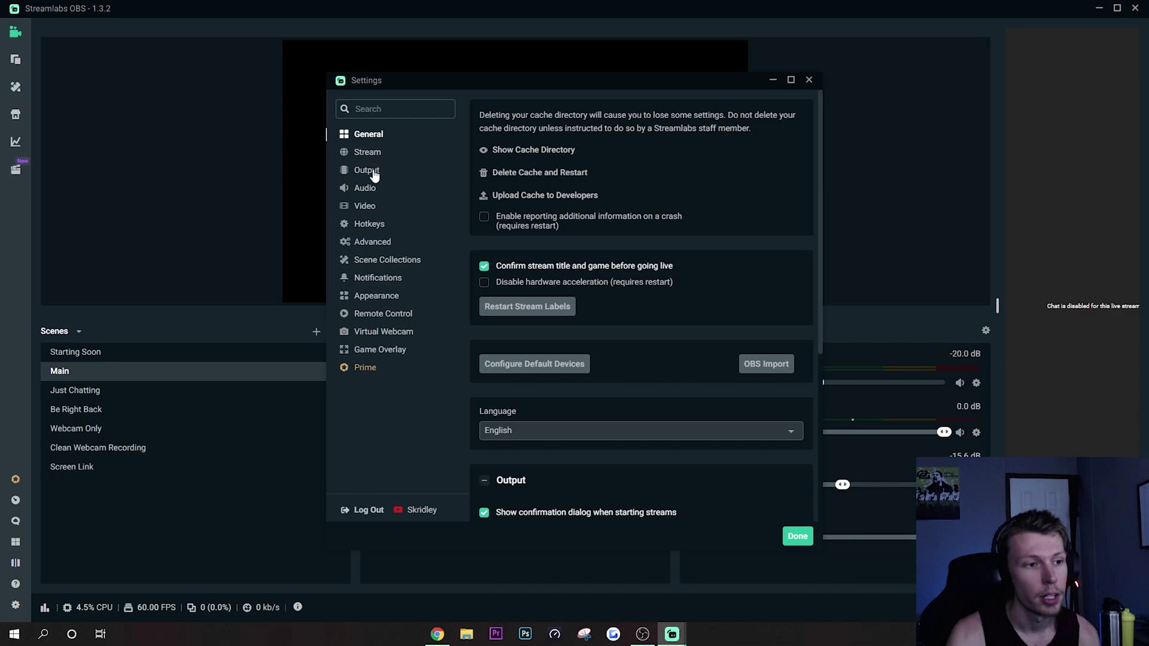
# Step: On the Output page, switch the streaming encoder to Hardware (NVENC) (new), keeping CBR rate control
pyautogui.click(374, 173)
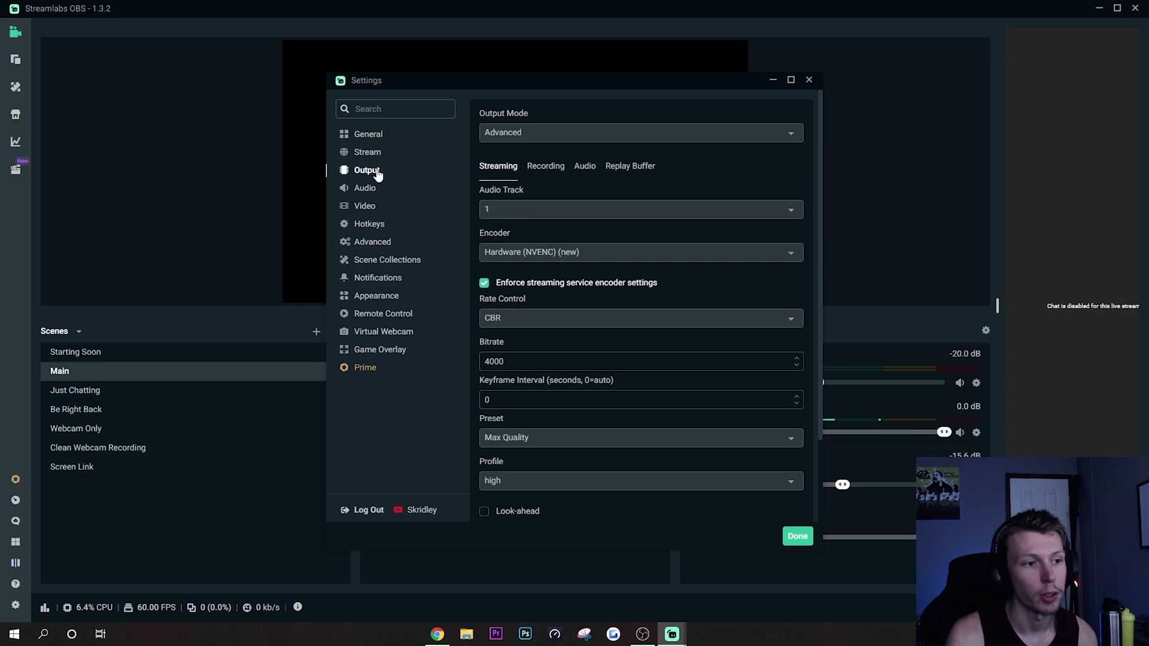
pyautogui.scroll(-1, 482, 267)
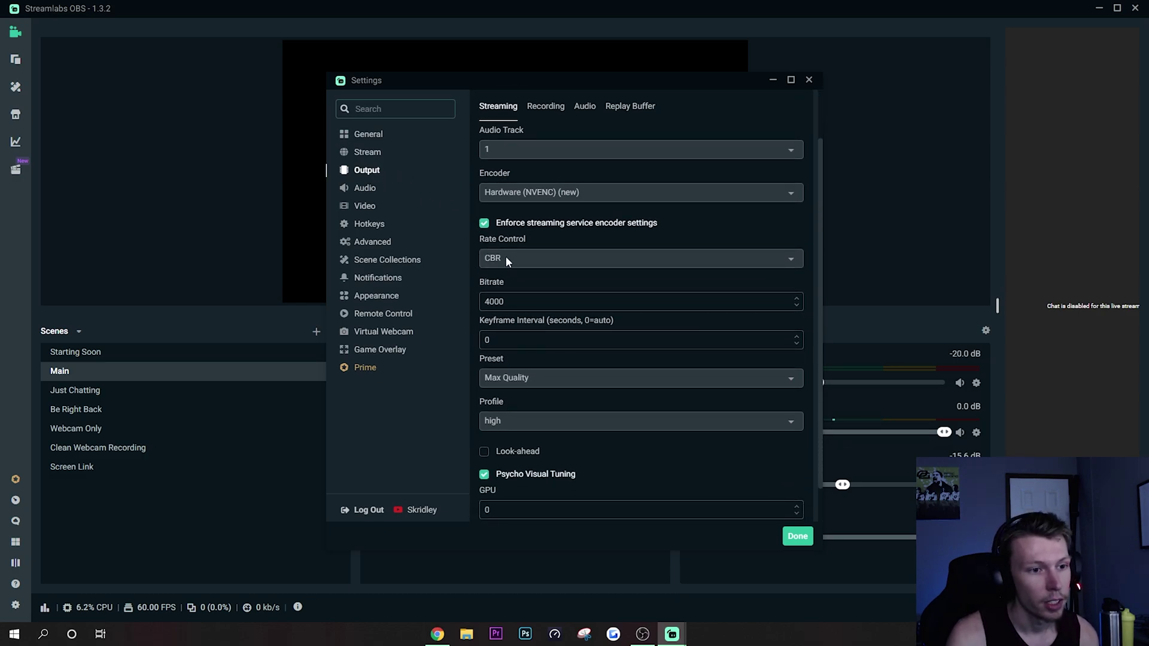
pyautogui.click(524, 196)
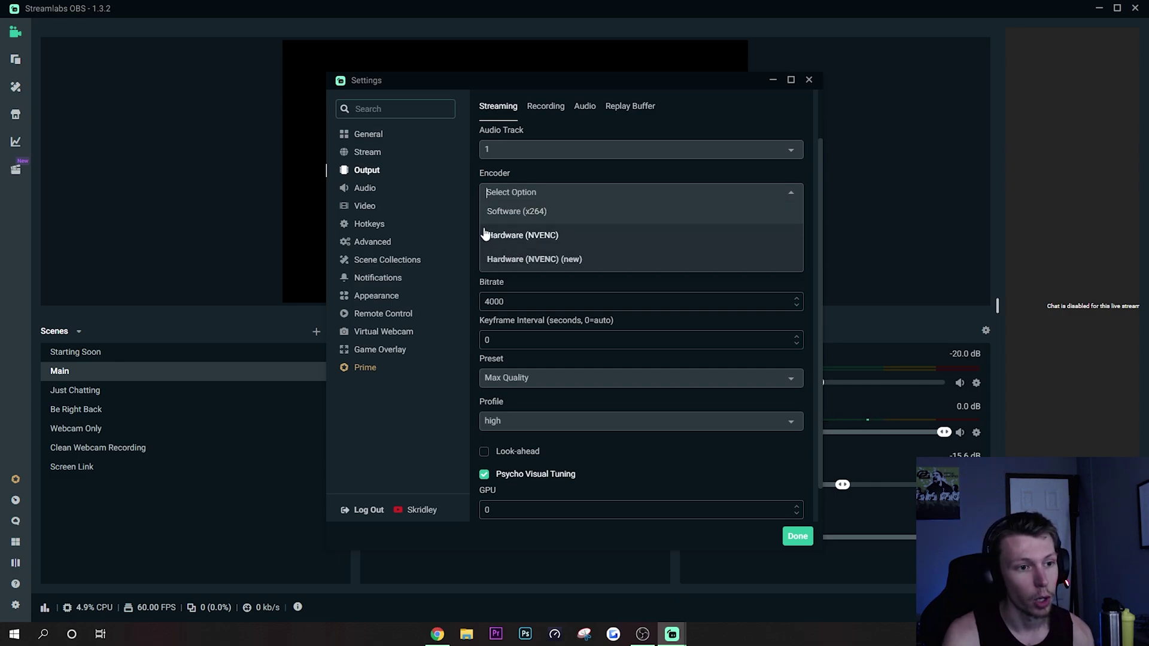
pyautogui.click(529, 261)
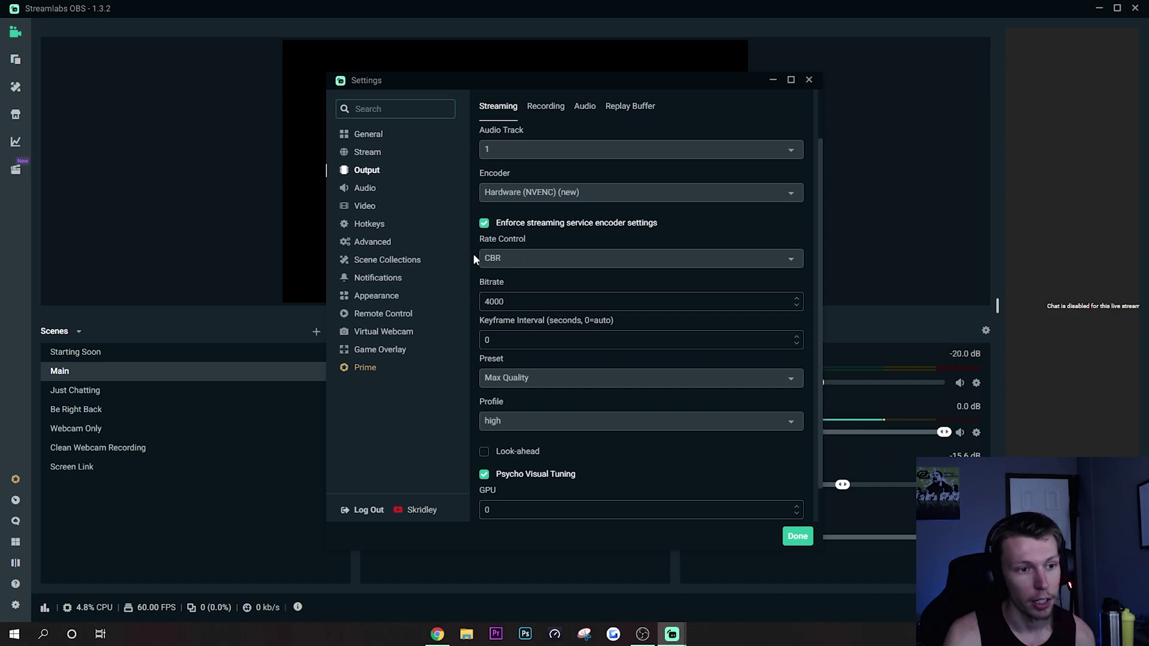
# Step: Clear the 4000 in the Bitrate field and enter 3500 instead
pyautogui.scroll(-1, 487, 278)
pyautogui.moveTo(489, 261); pyautogui.dragTo(504, 261)
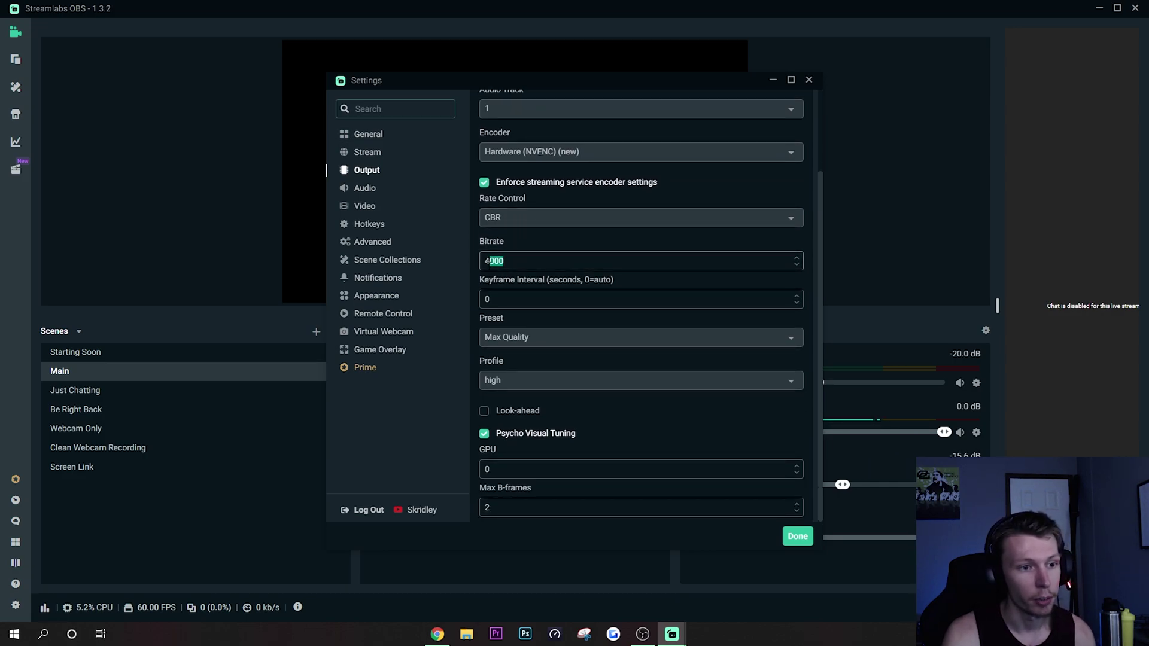
pyautogui.doubleClick(494, 261)
pyautogui.click(505, 261)
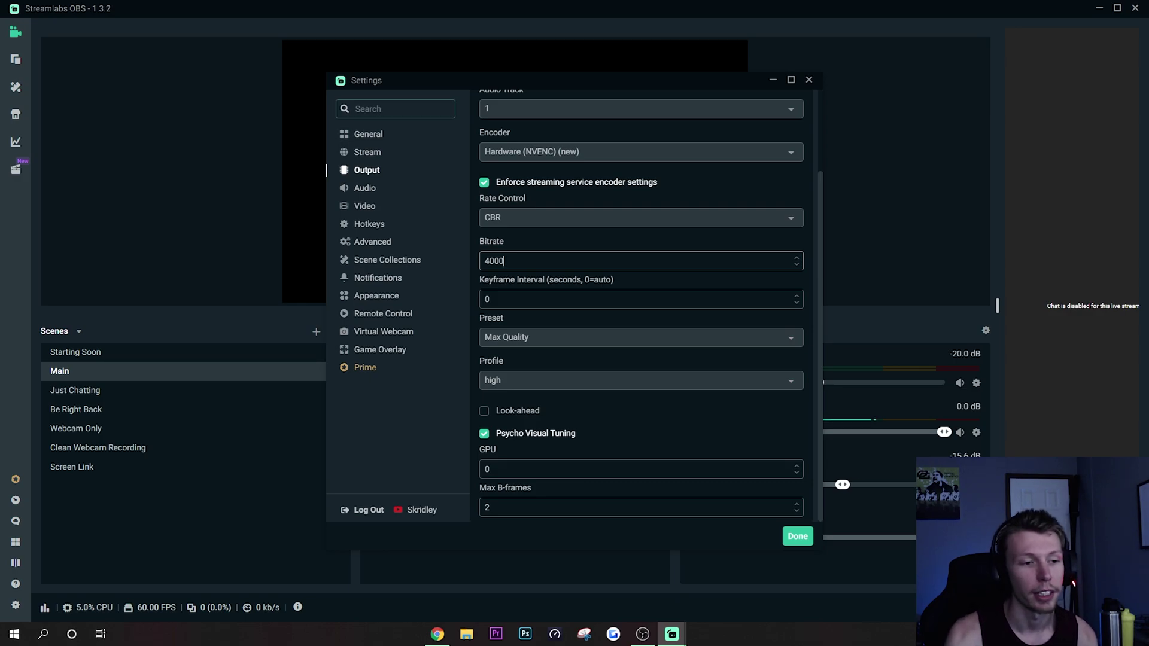
pyautogui.hotkey('ctrl', 'a')
pyautogui.press('BackSpace')
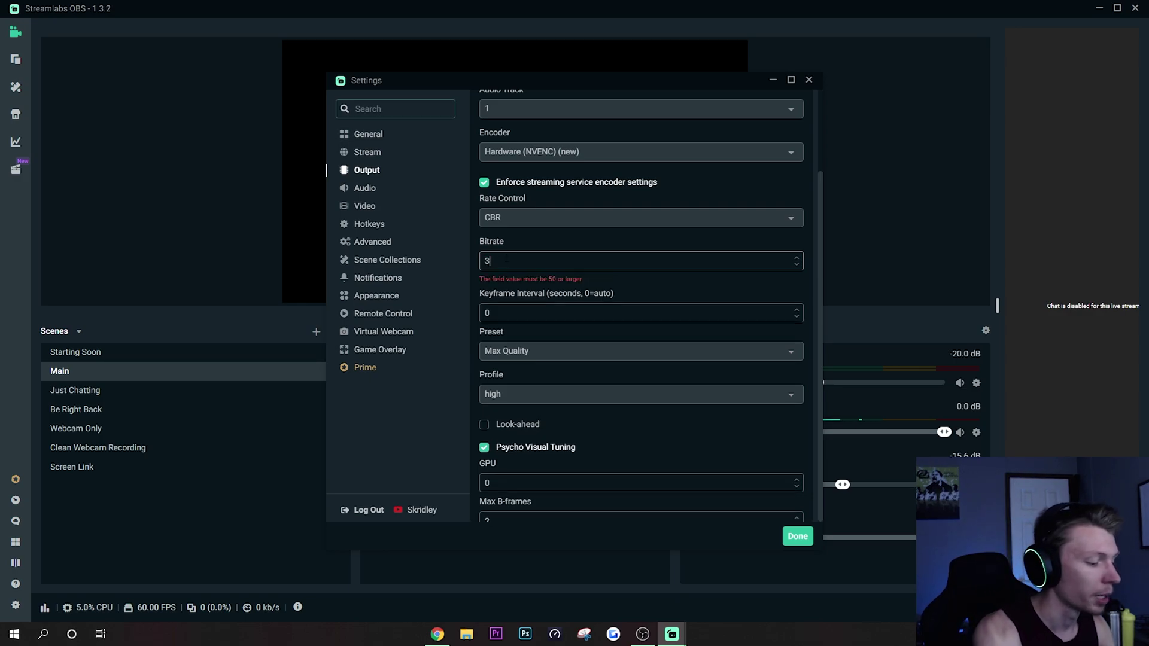
pyautogui.write('350')
pyautogui.press('BackSpace')
pyautogui.write('00')
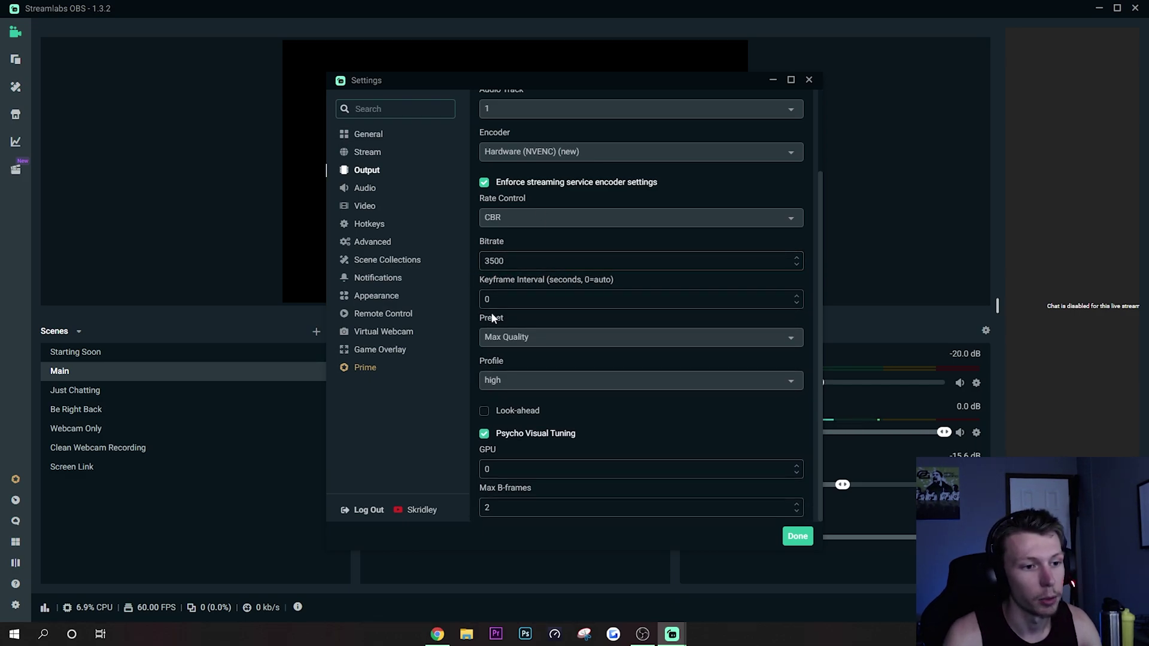
# Step: Change the encoder preset from Max Quality to Performance and leave the profile on high
pyautogui.click(518, 336)
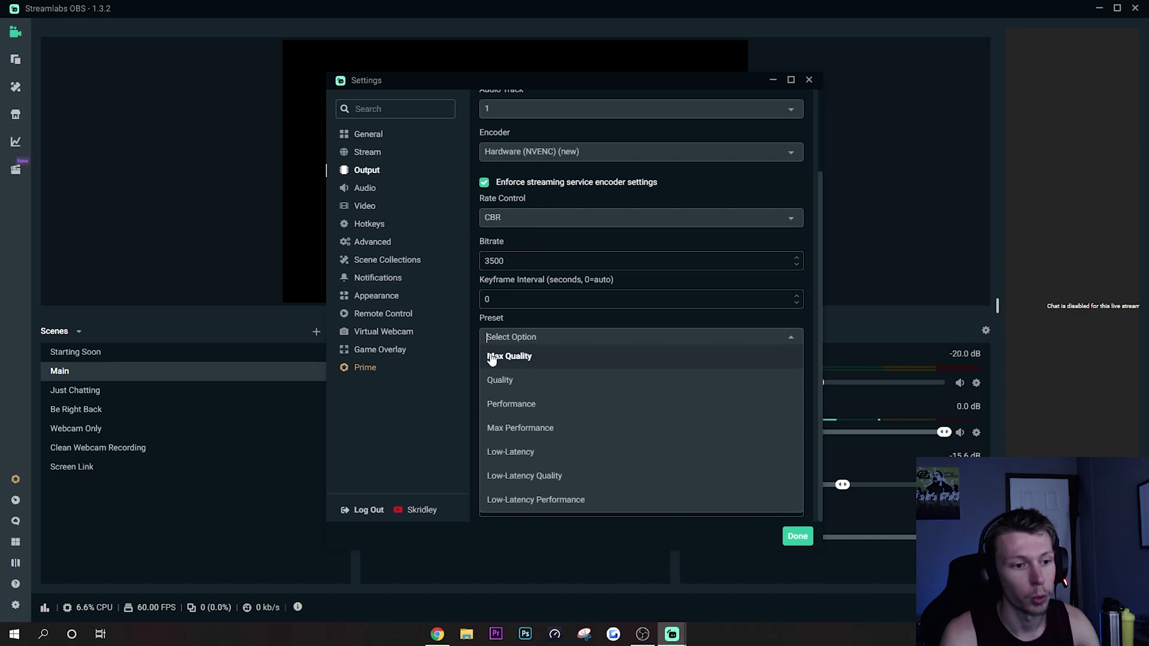
pyautogui.click(517, 407)
pyautogui.click(520, 337)
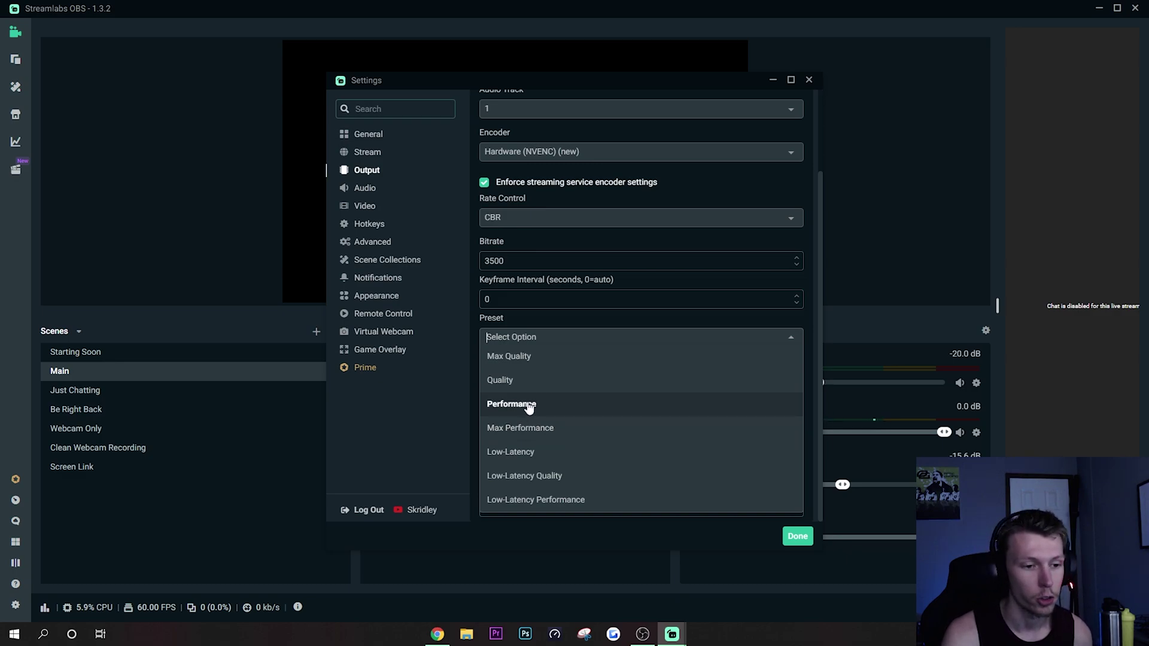
pyautogui.click(497, 404)
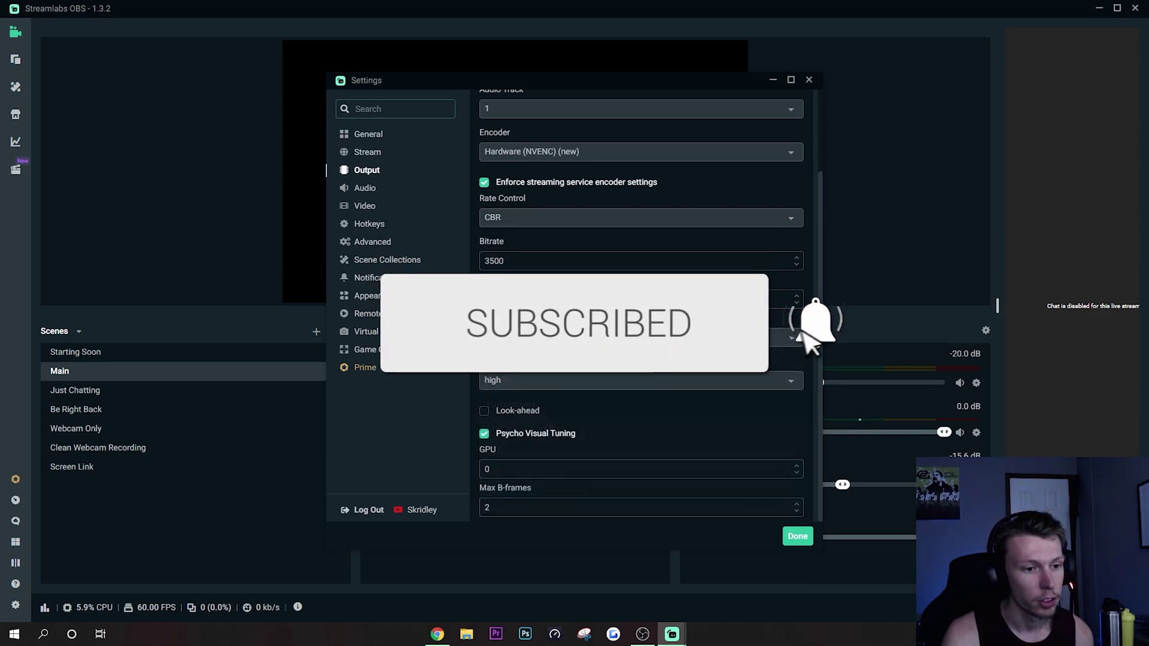
pyautogui.click(502, 380)
pyautogui.click(495, 310)
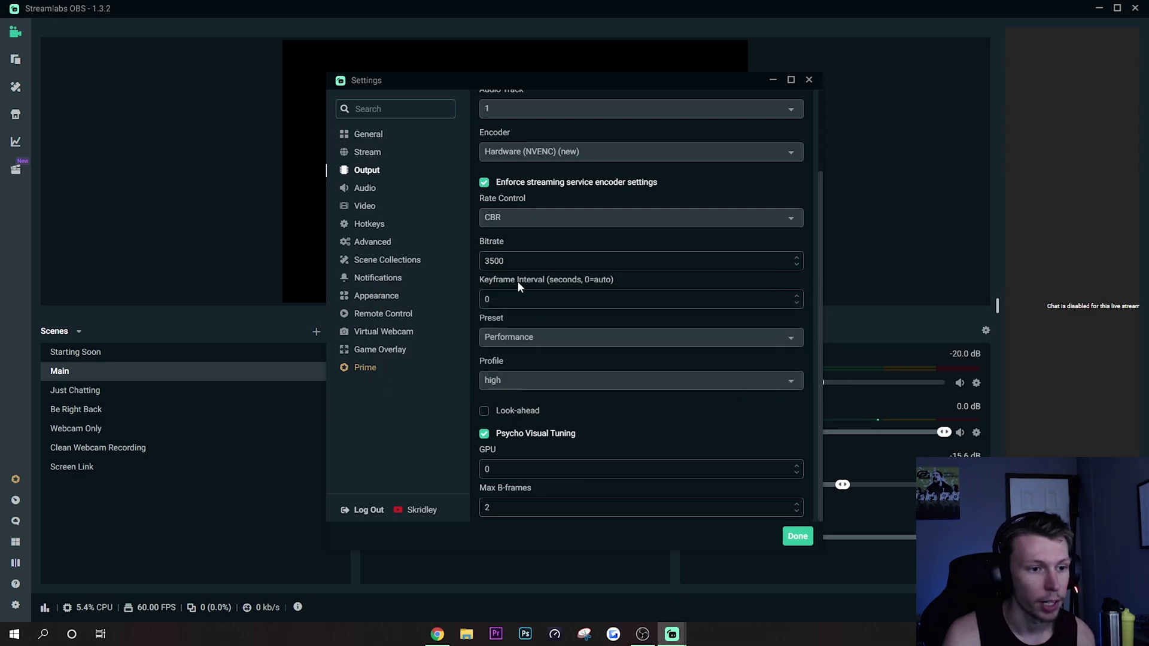
# Step: On the Video page, keep the base canvas resolution at 1920x1080 after briefly trying 1280x720
pyautogui.click(363, 189)
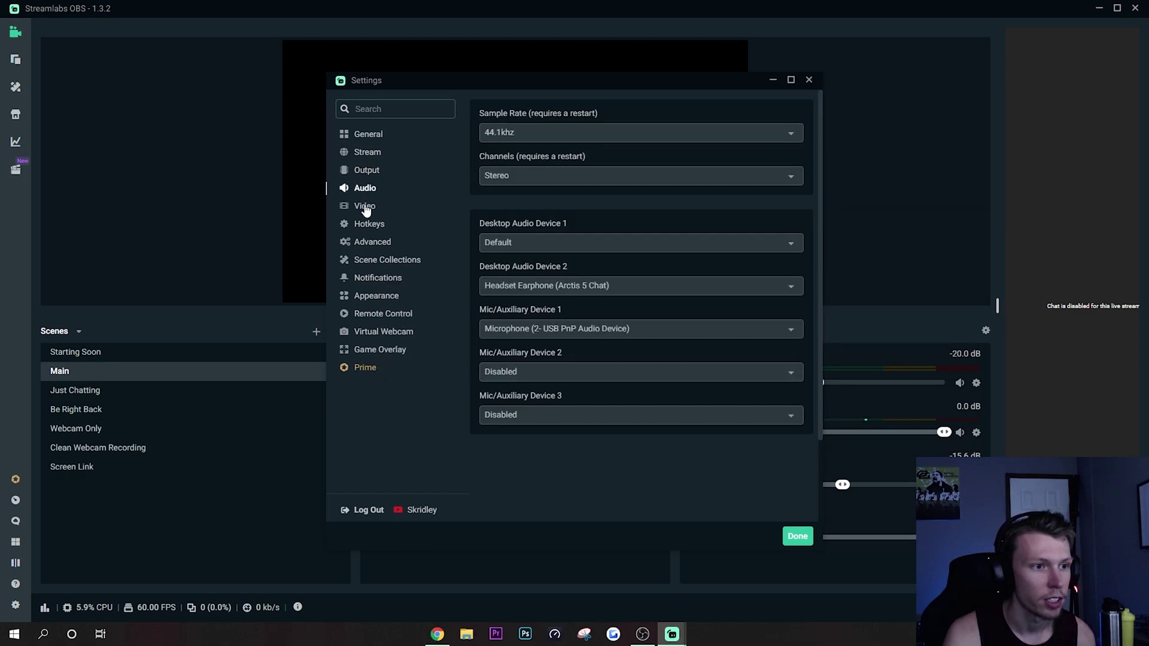
pyautogui.click(364, 206)
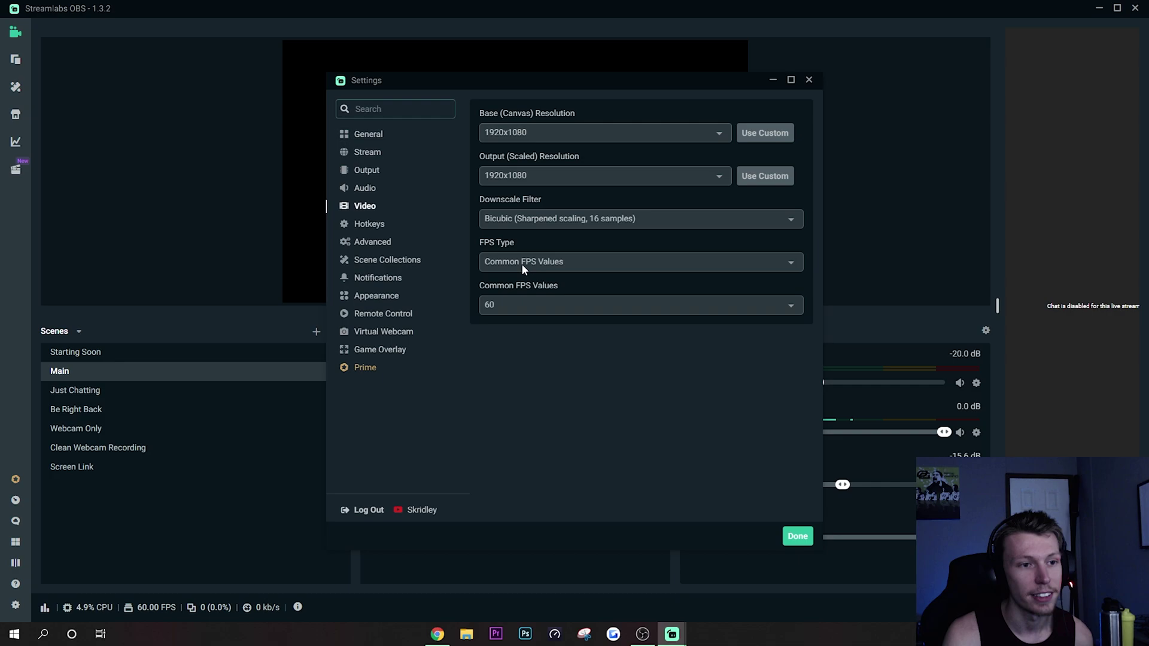
pyautogui.click(533, 133)
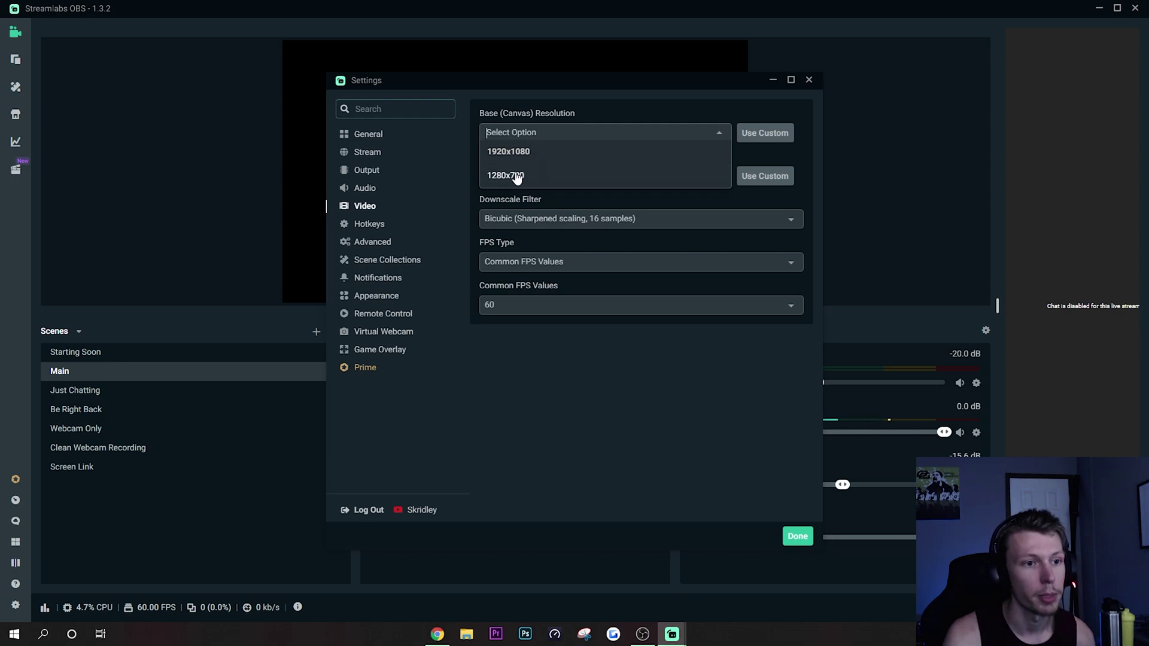
pyautogui.click(516, 174)
pyautogui.click(517, 132)
pyautogui.click(516, 151)
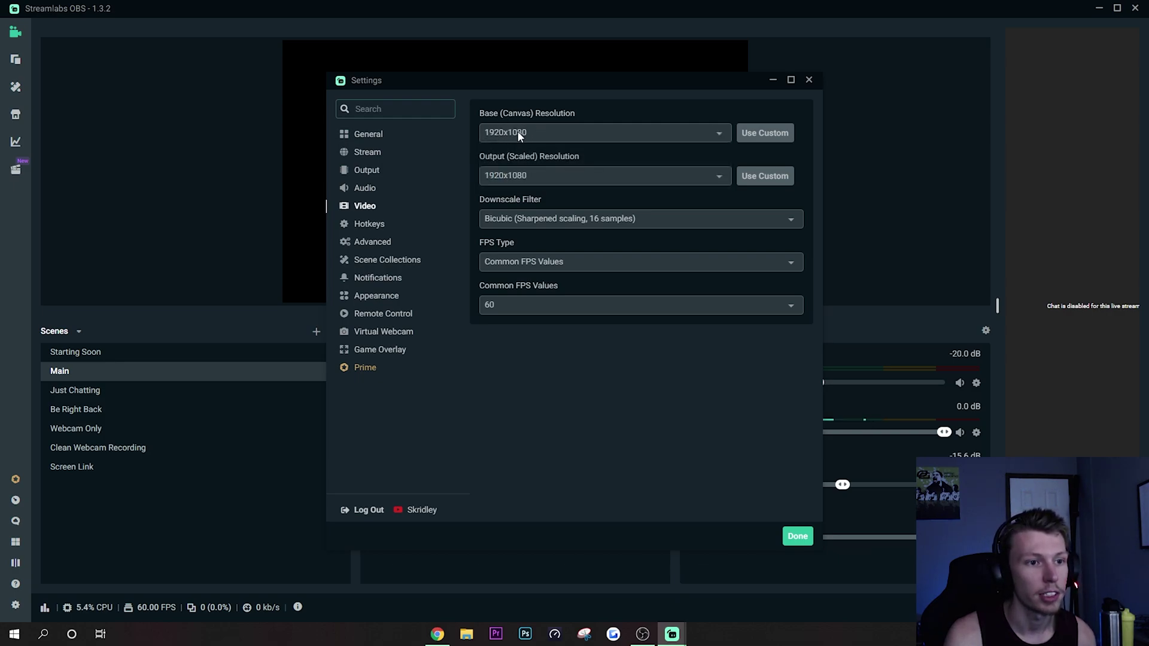
# Step: Scale the output resolution to 1280x720 and set the frame rate to 60 FPS
pyautogui.click(521, 178)
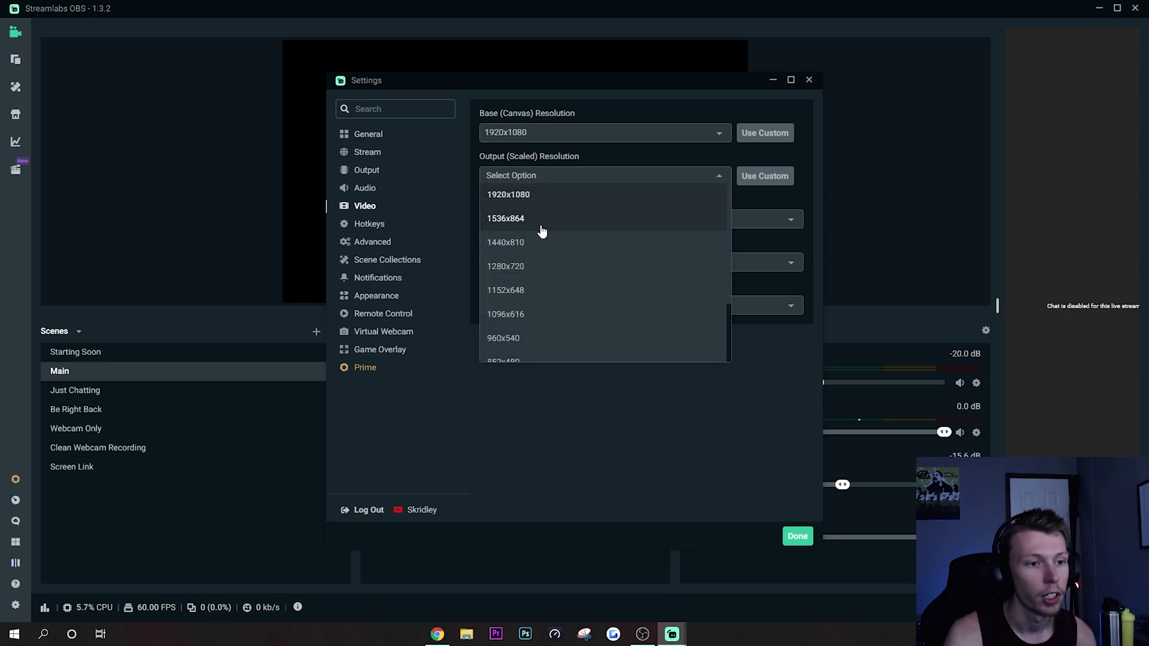
pyautogui.click(512, 275)
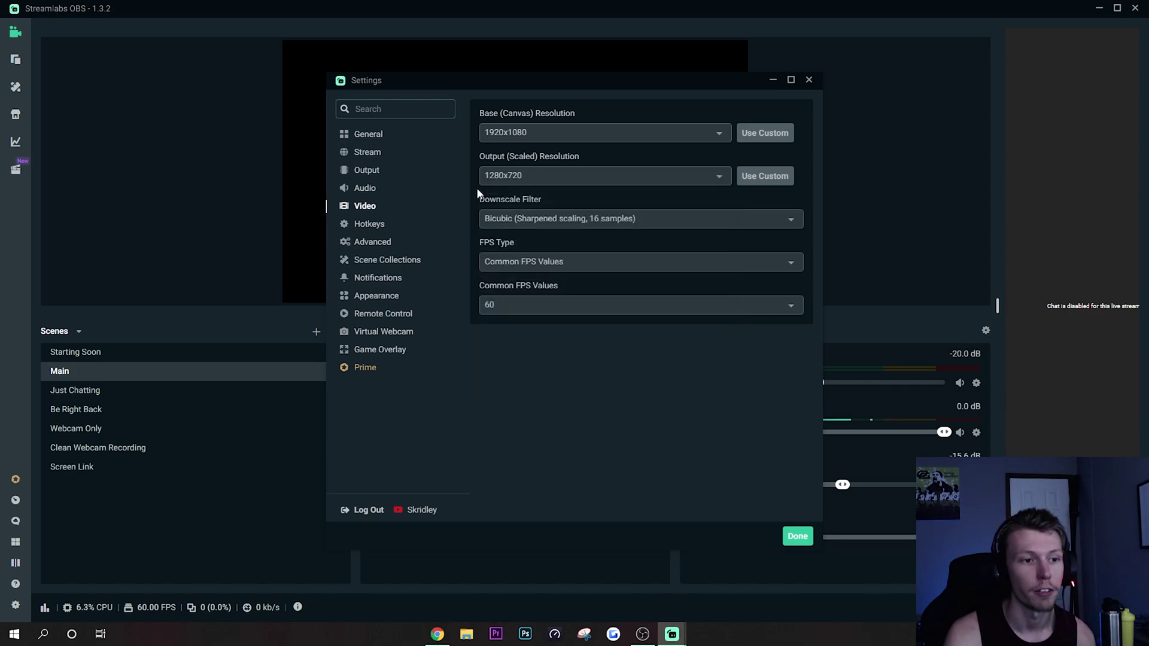
pyautogui.click(491, 305)
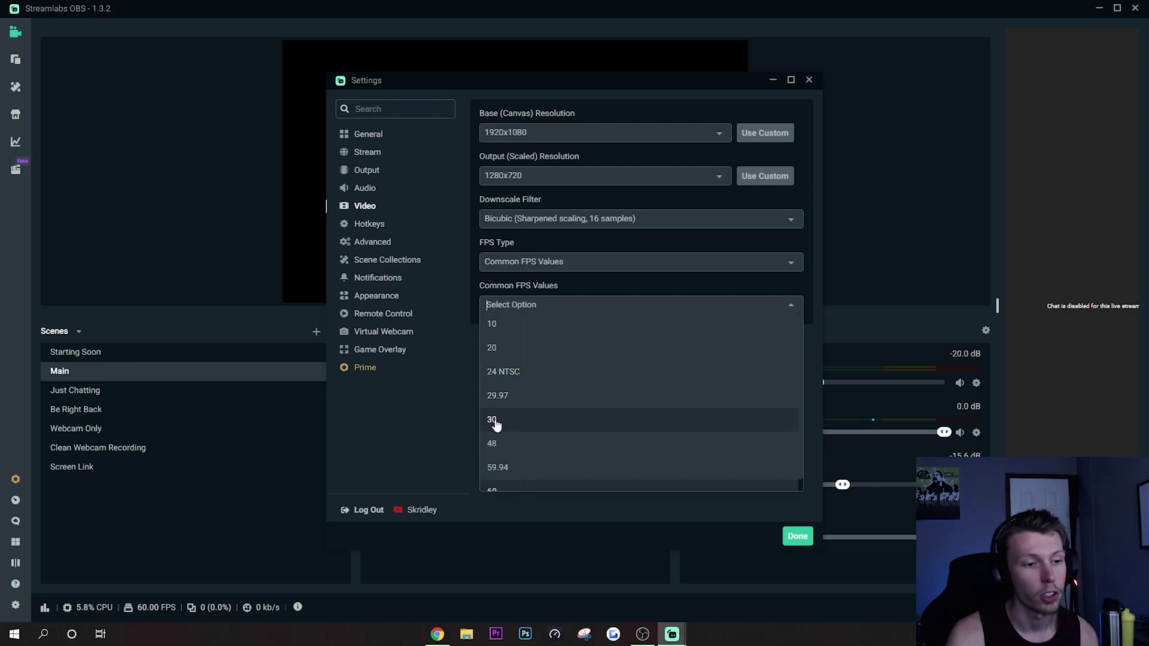
pyautogui.click(494, 421)
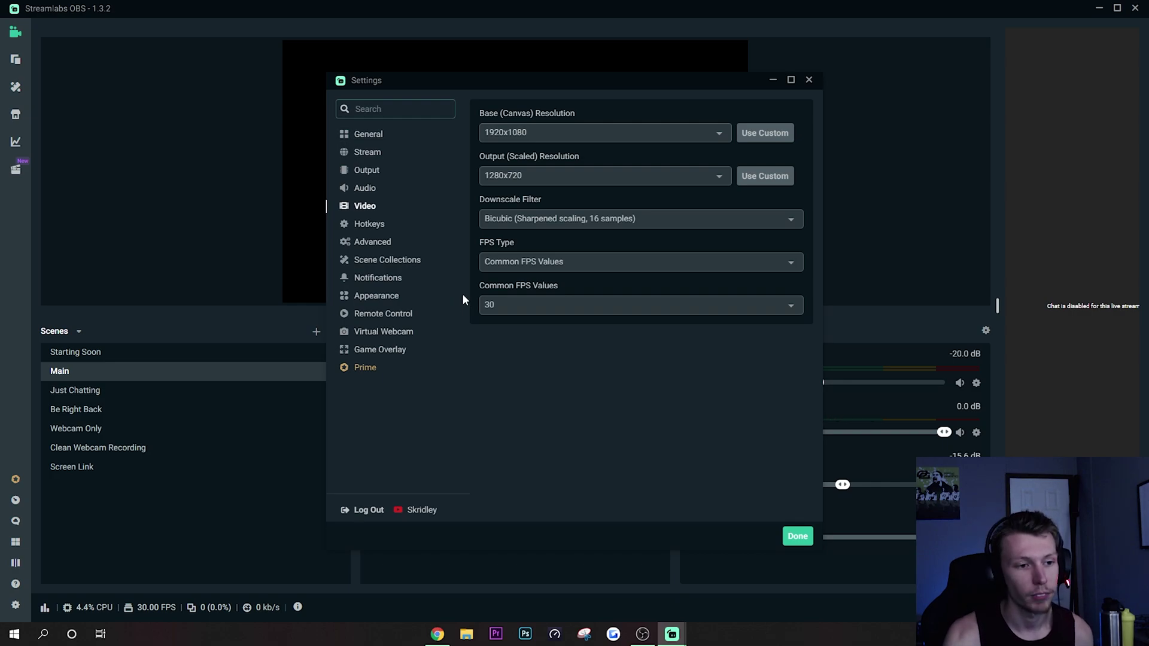
pyautogui.click(498, 306)
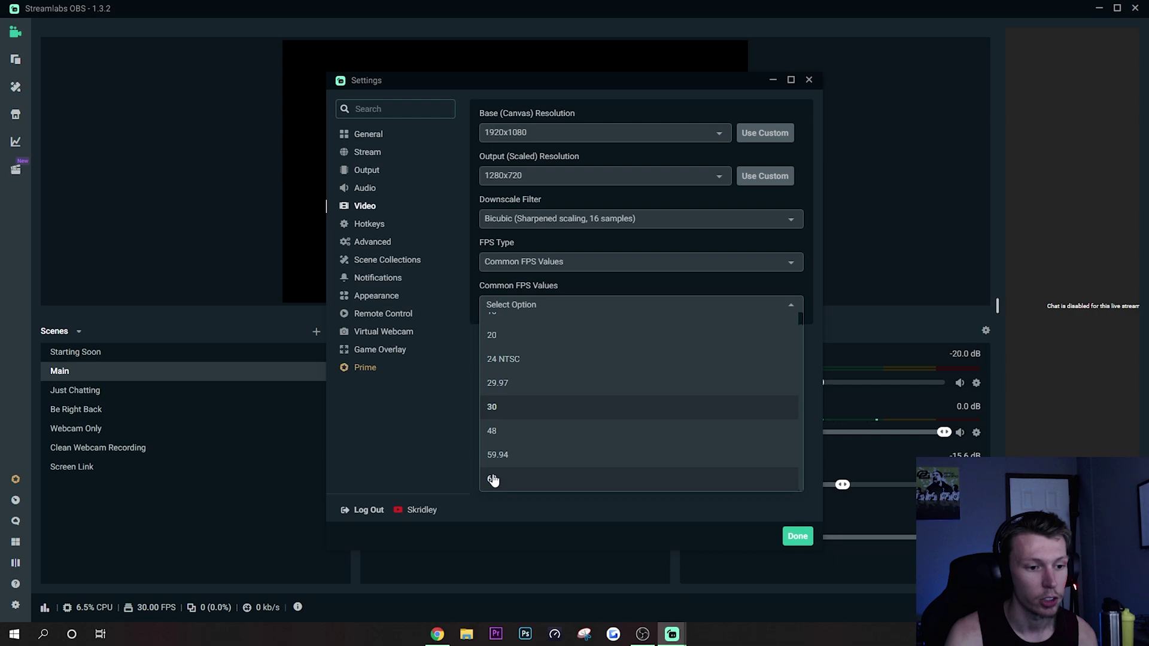
pyautogui.click(492, 478)
pyautogui.click(526, 176)
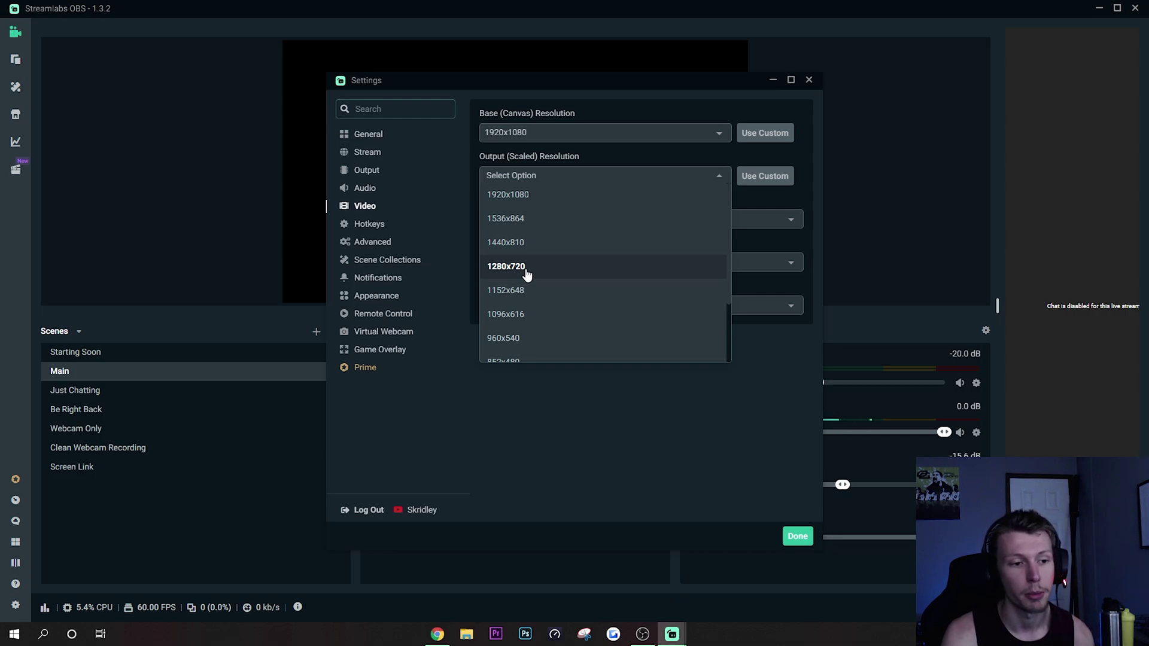
pyautogui.scroll(-2, 527, 276)
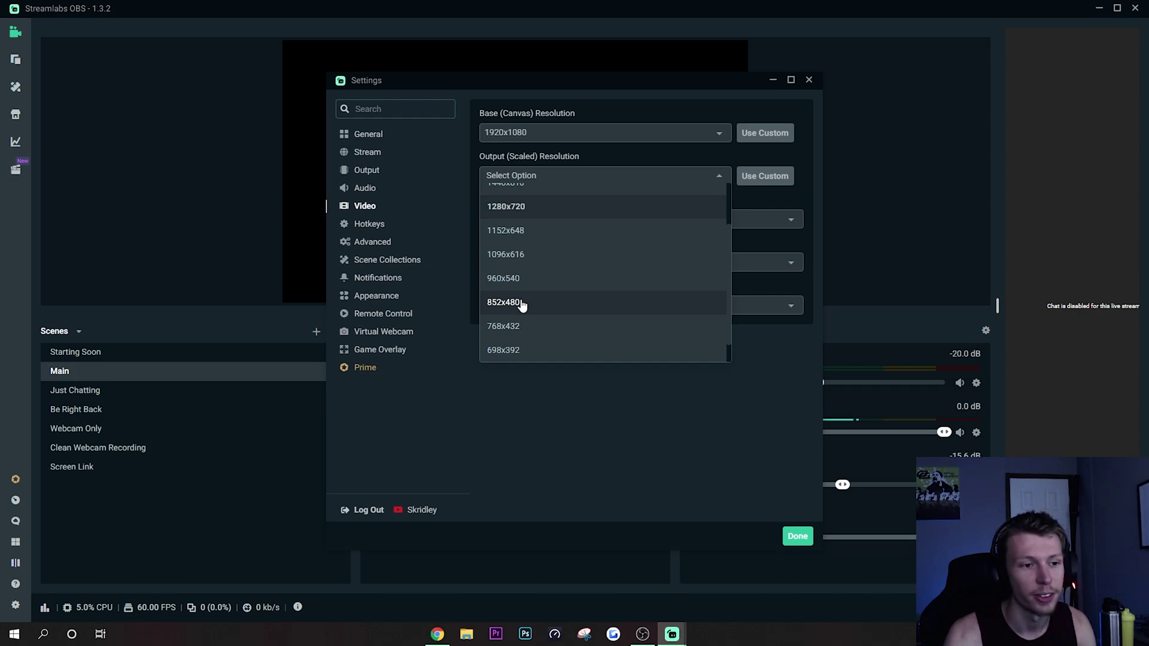
pyautogui.scroll(2, 530, 229)
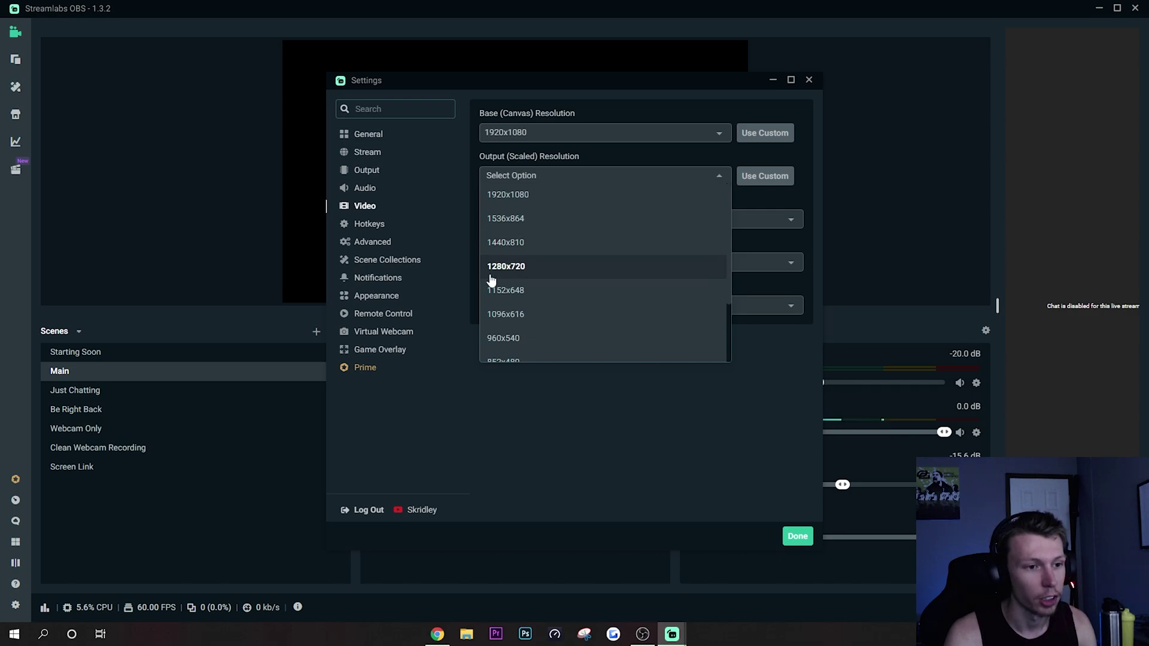
pyautogui.click(515, 266)
pyautogui.click(371, 242)
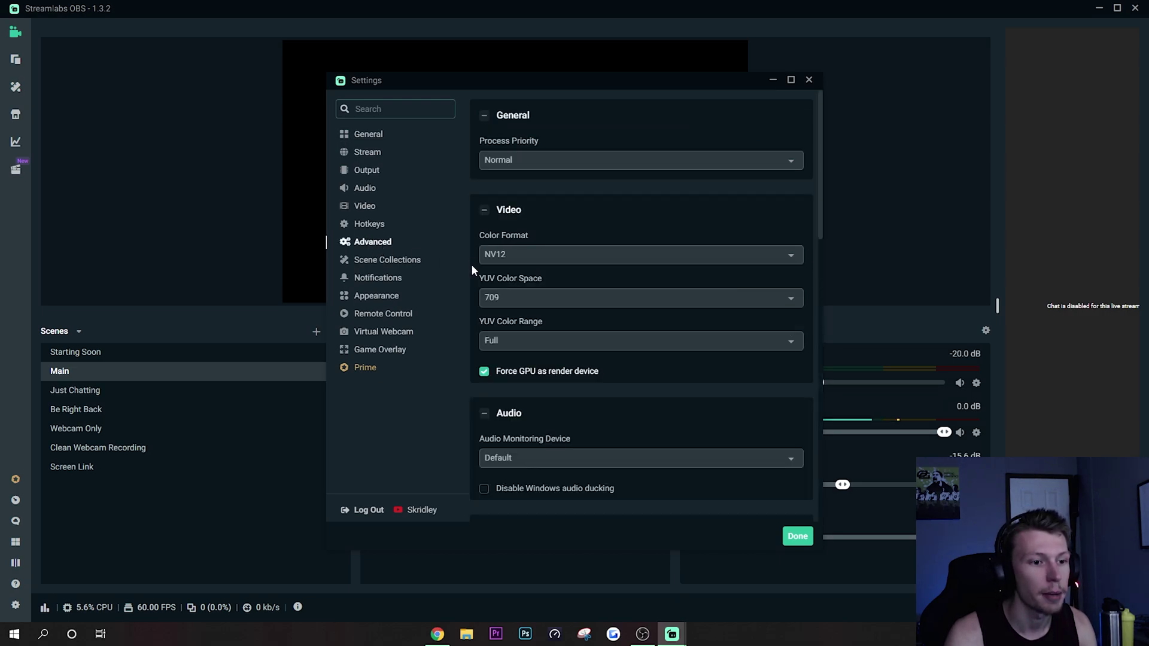
pyautogui.scroll(-4, 470, 268)
pyautogui.scroll(-8, 470, 272)
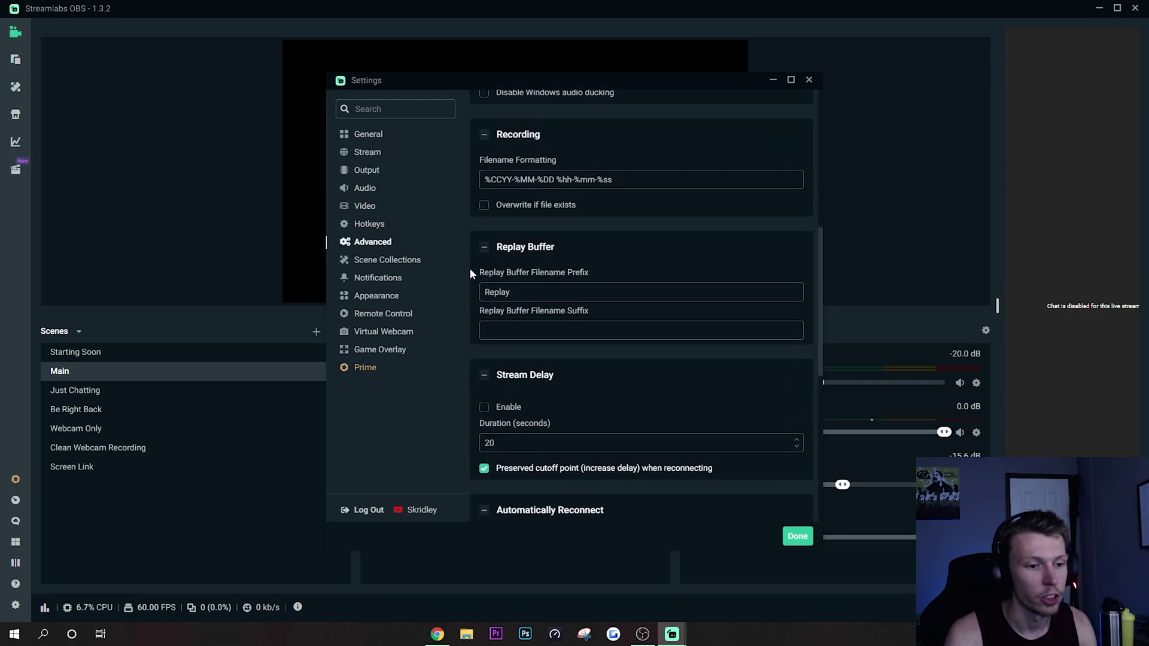
pyautogui.scroll(-1, 470, 275)
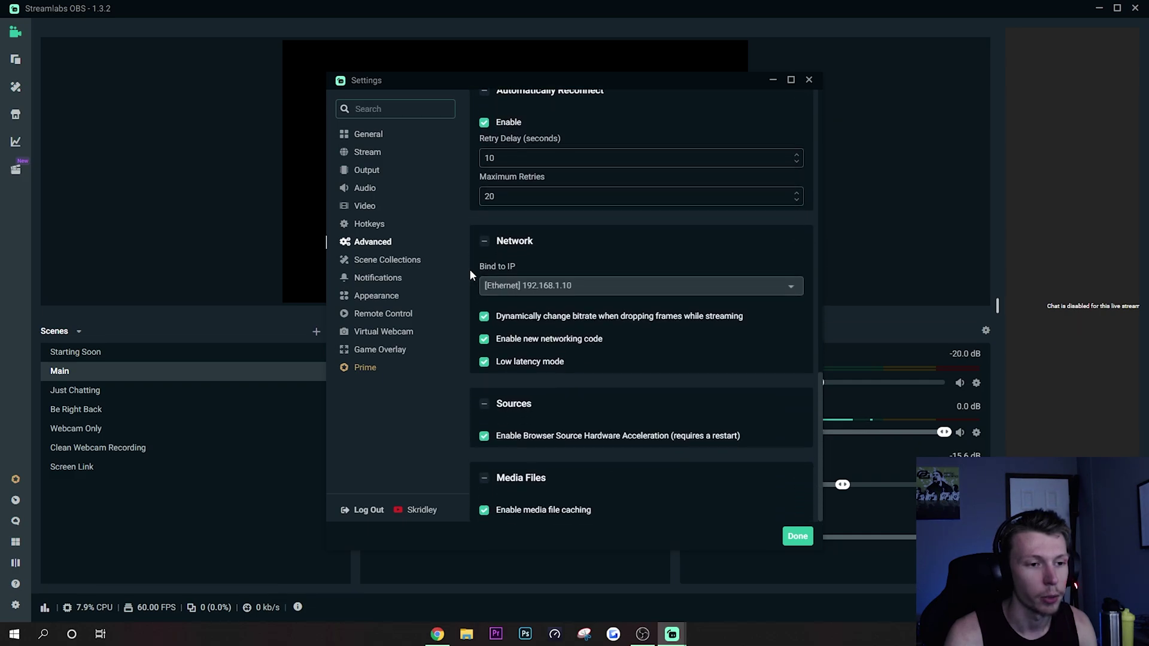
pyautogui.click(537, 285)
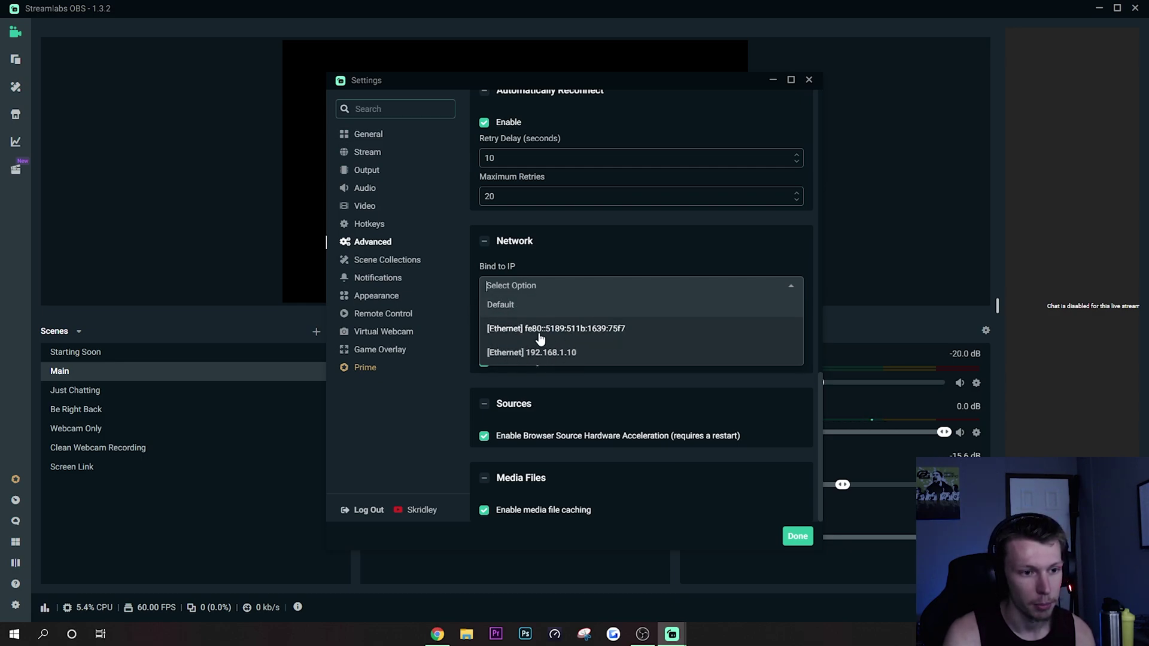
pyautogui.press('Return')
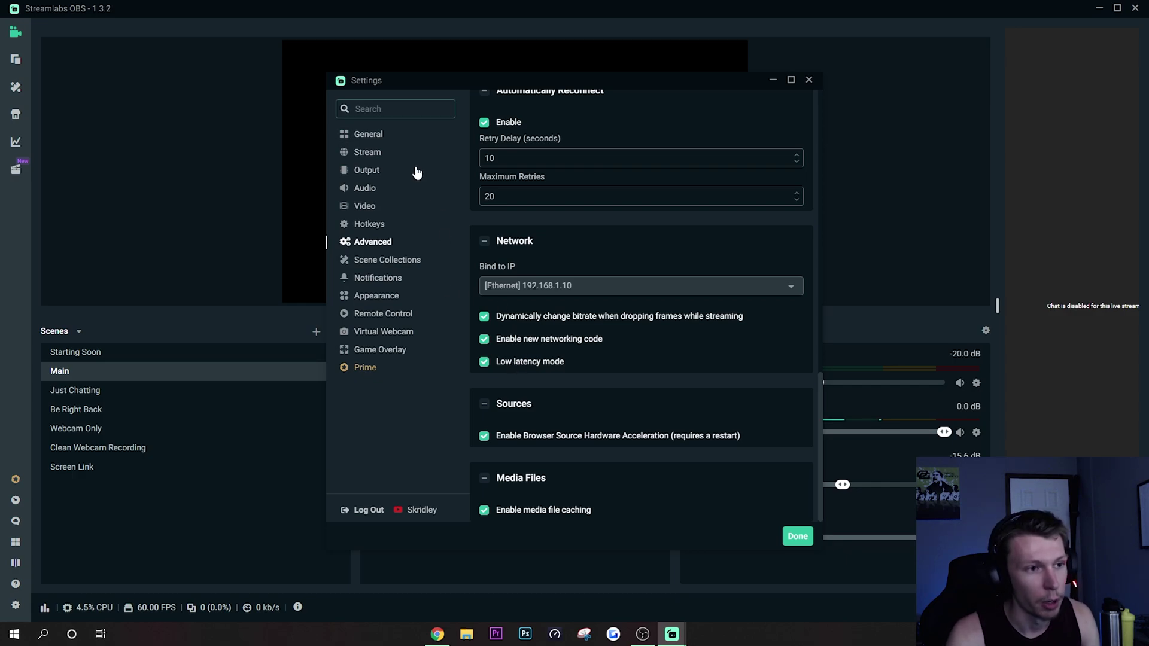
# Step: Review the Output page's NVENC encoder, CBR, 3500 bitrate and Performance preset
pyautogui.click(371, 172)
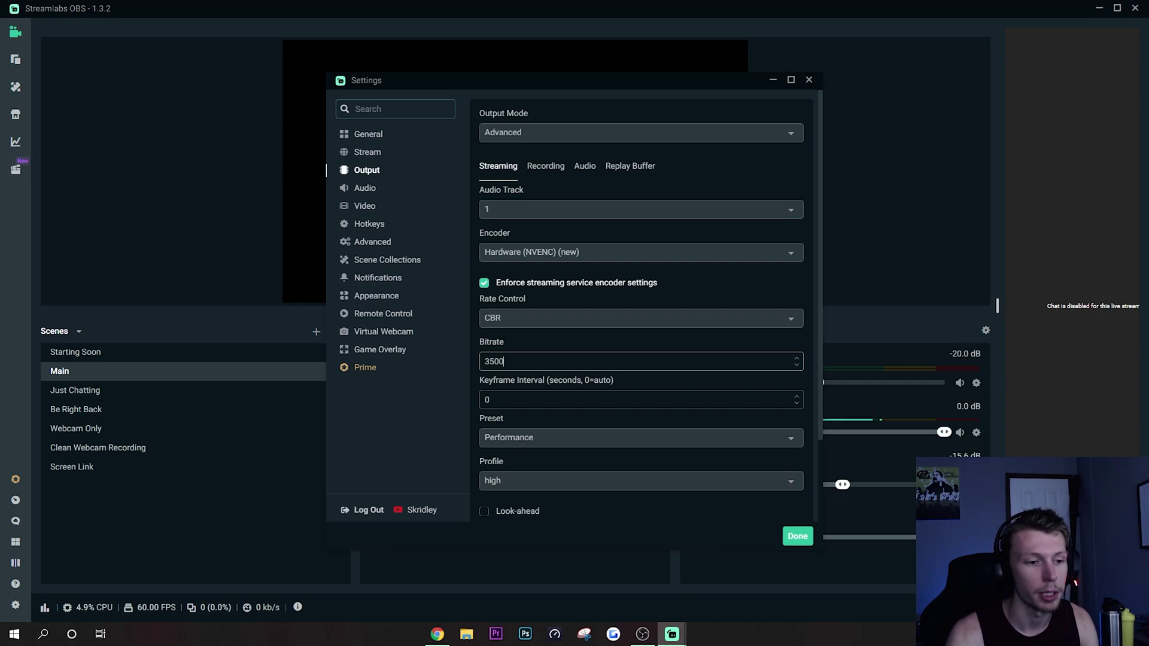
pyautogui.scroll(-2, 640, 311)
# Step: On the Video page, change the output resolution to 1920x1080
pyautogui.click(367, 207)
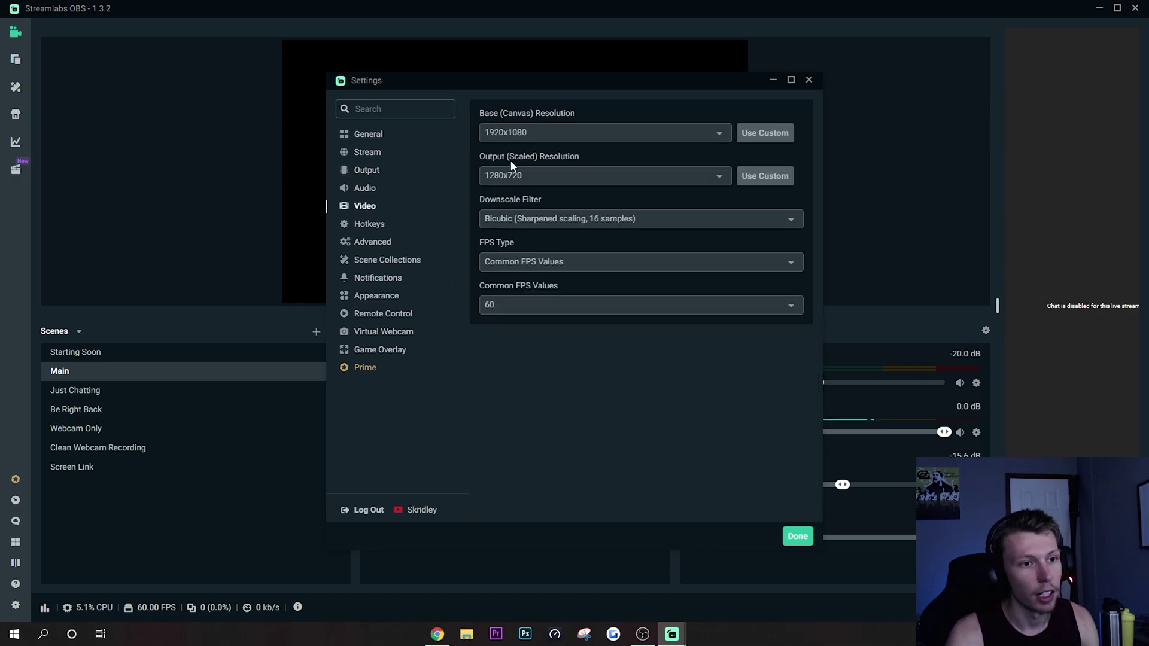
pyautogui.click(524, 174)
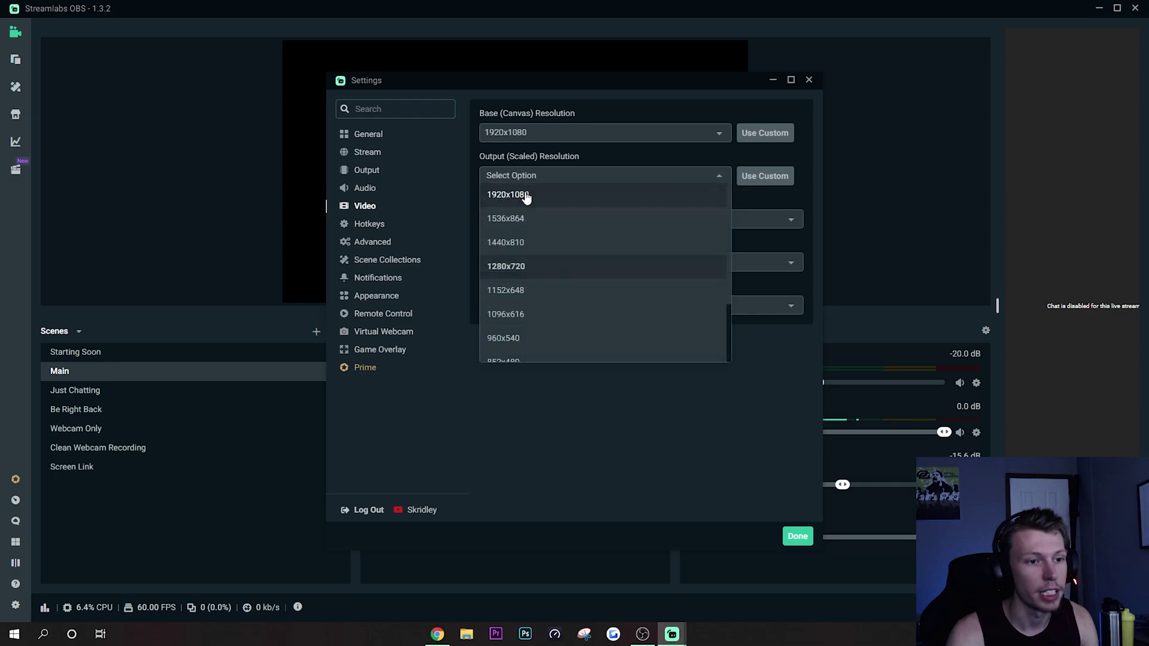
pyautogui.click(478, 177)
pyautogui.click(504, 176)
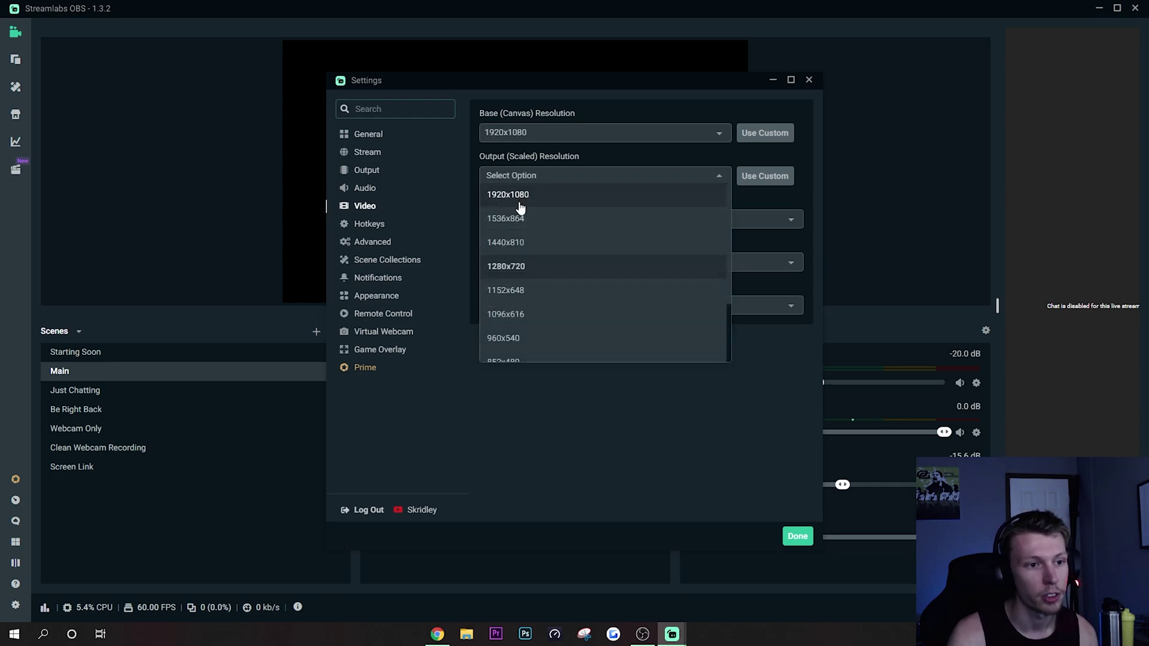
pyautogui.click(476, 175)
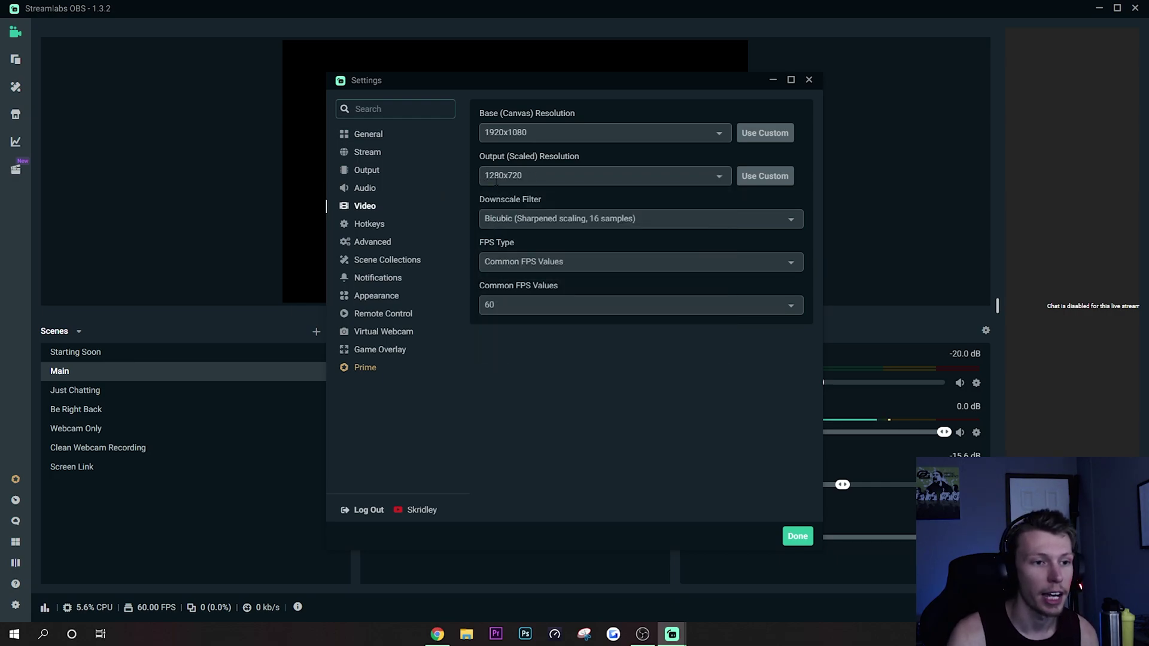
pyautogui.click(521, 176)
pyautogui.click(474, 178)
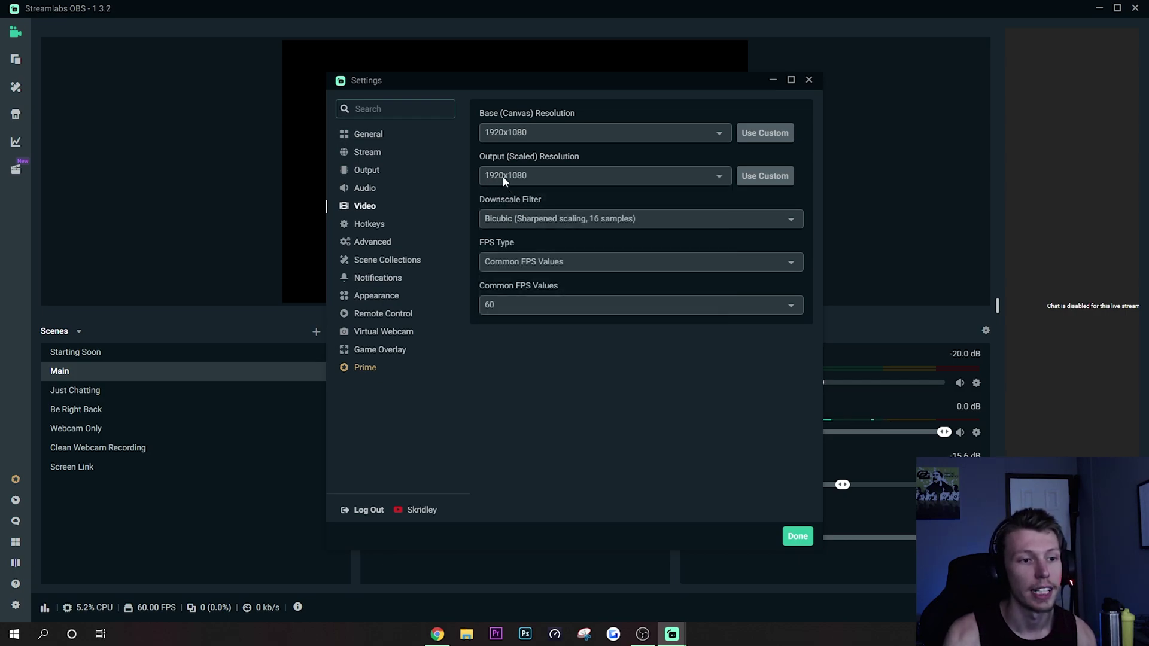
# Step: Keep 60 FPS and Bicubic downscaling, then close the Settings window
pyautogui.click(508, 305)
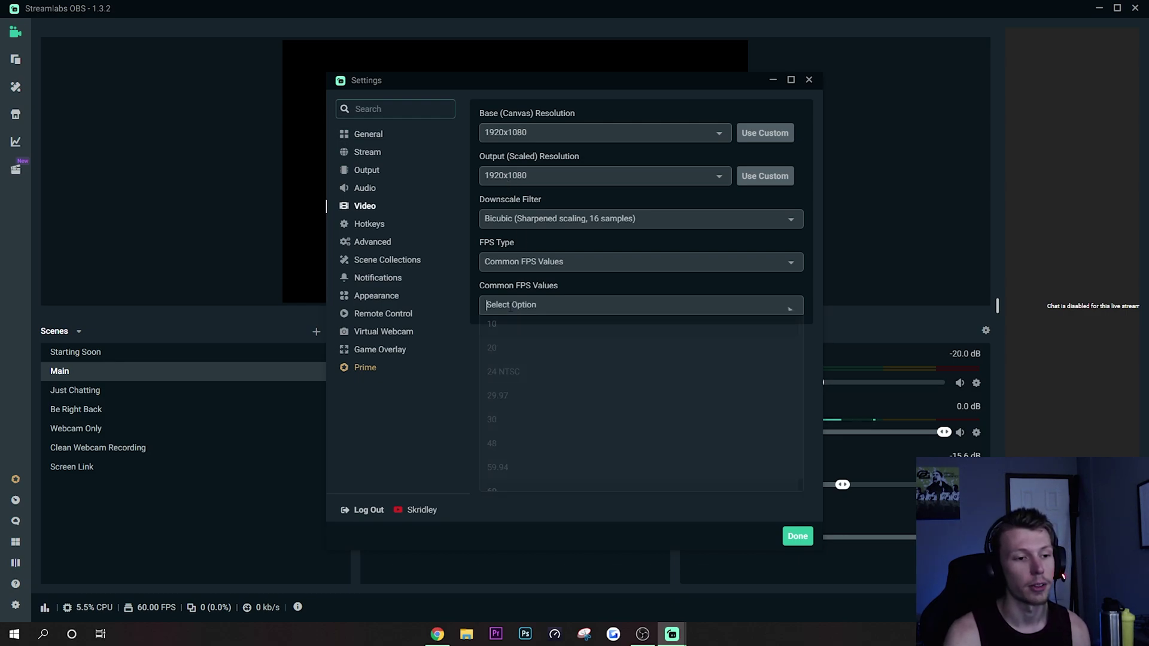
pyautogui.click(483, 303)
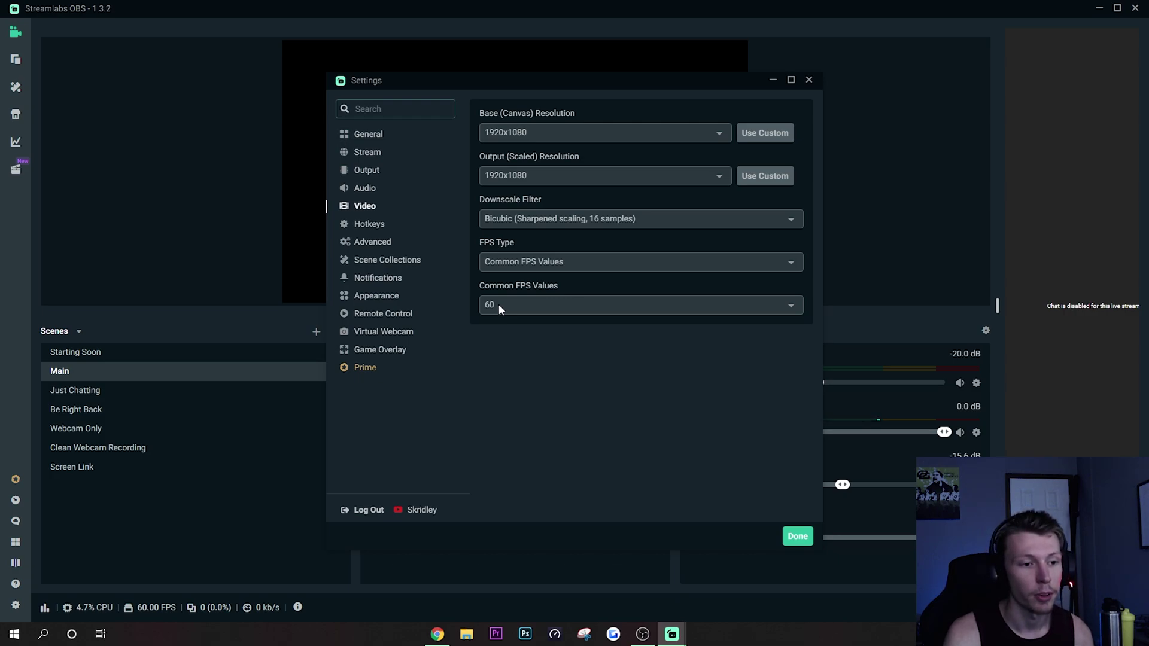
pyautogui.click(499, 305)
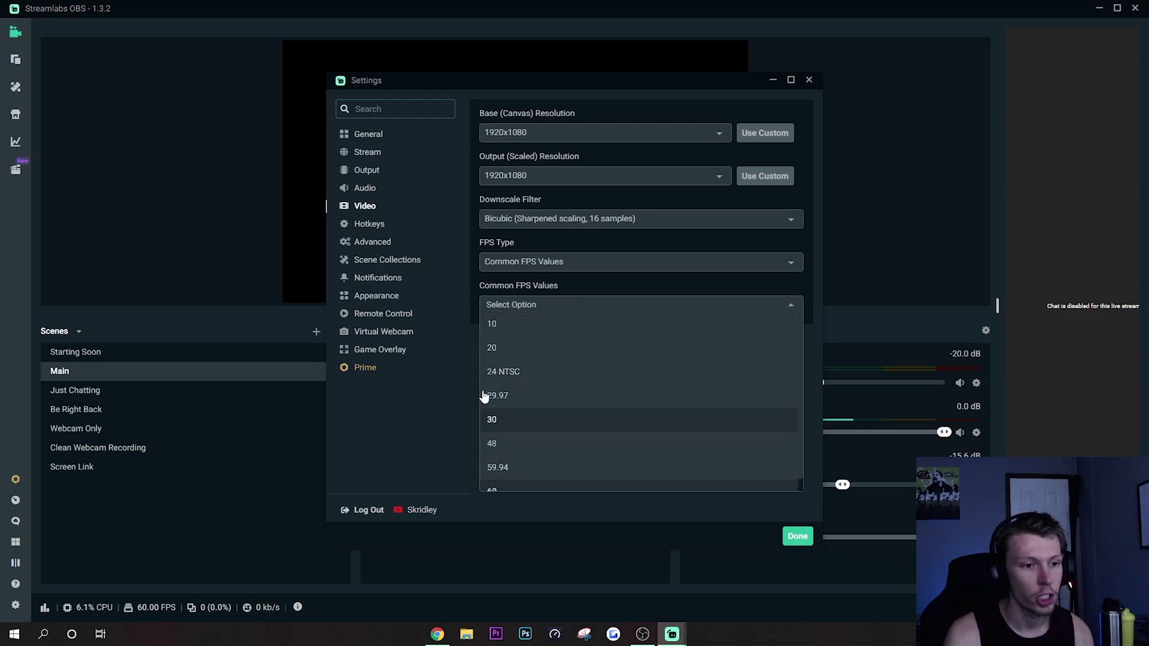
pyautogui.click(472, 306)
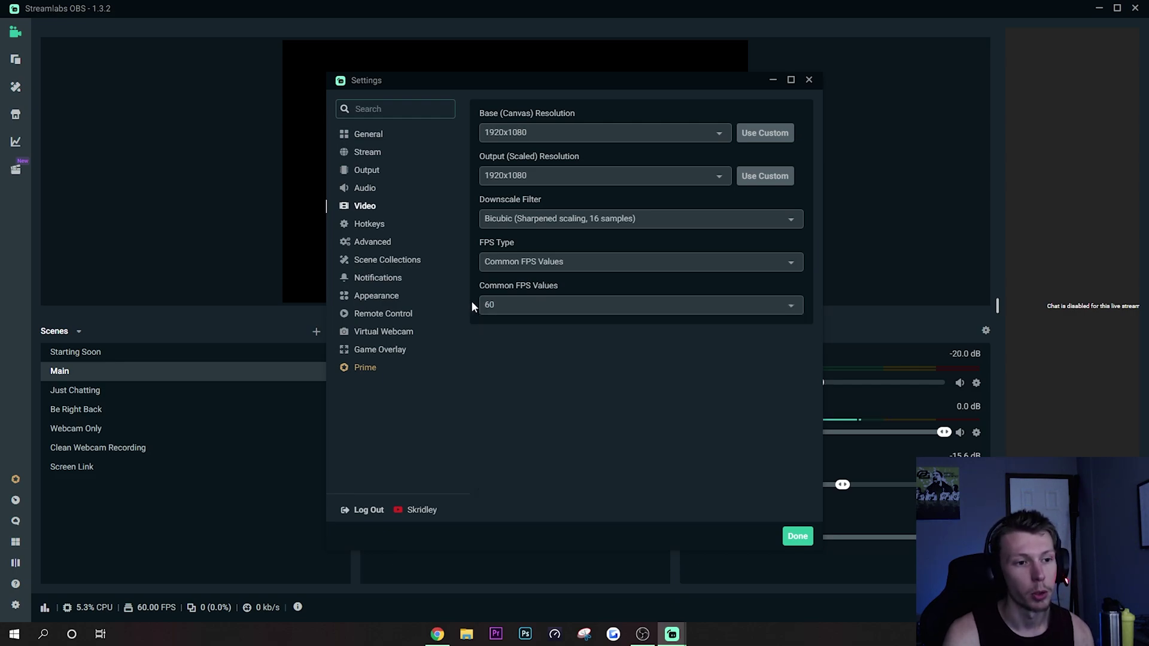
pyautogui.click(493, 218)
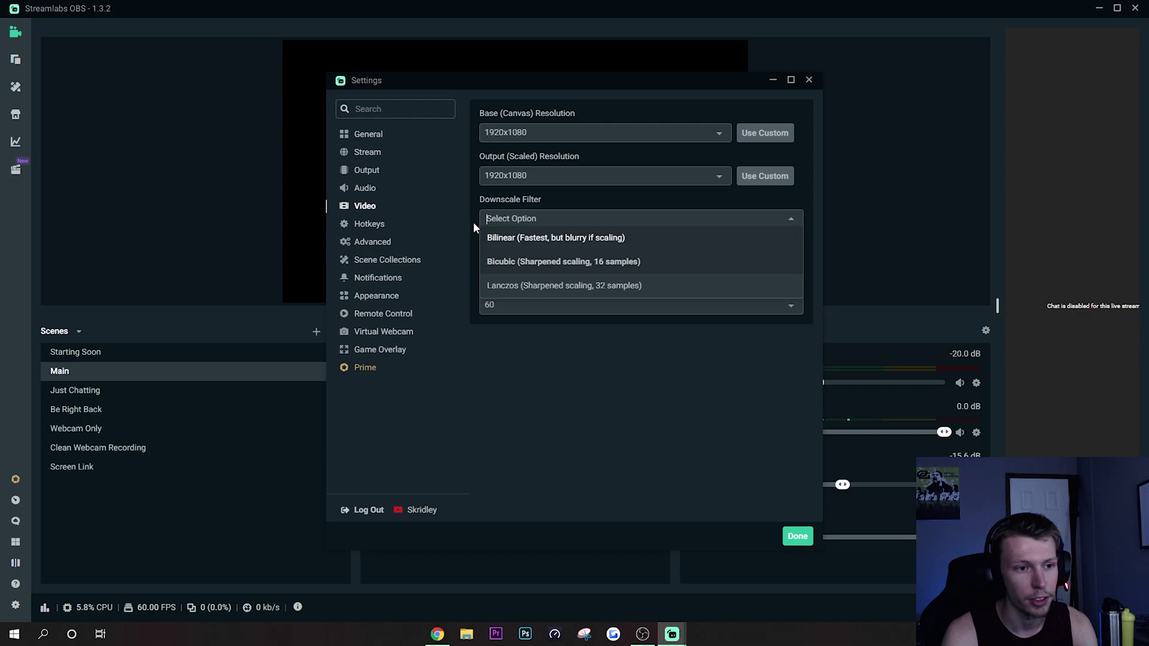
pyautogui.press('Return')
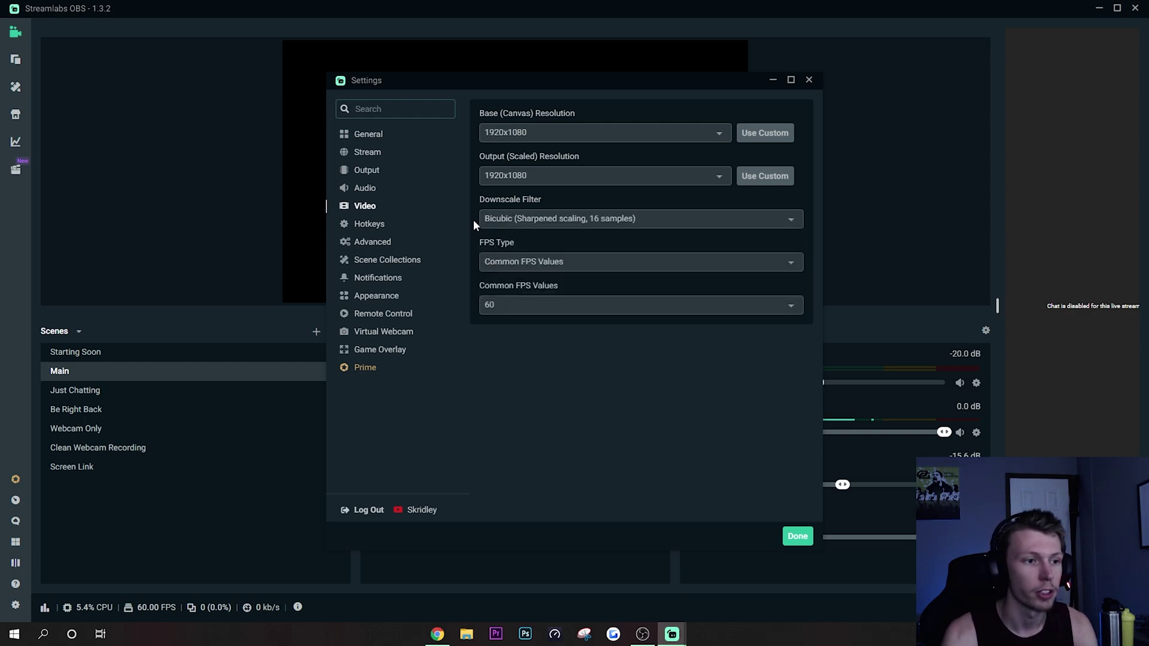
pyautogui.click(808, 80)
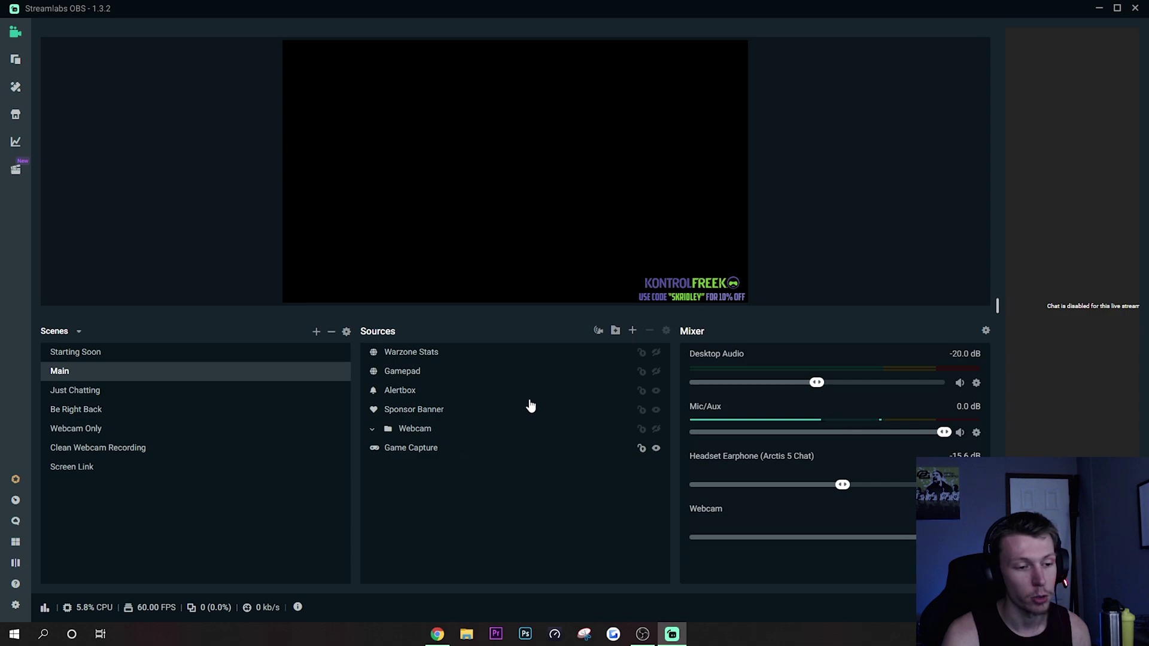
pyautogui.click(632, 331)
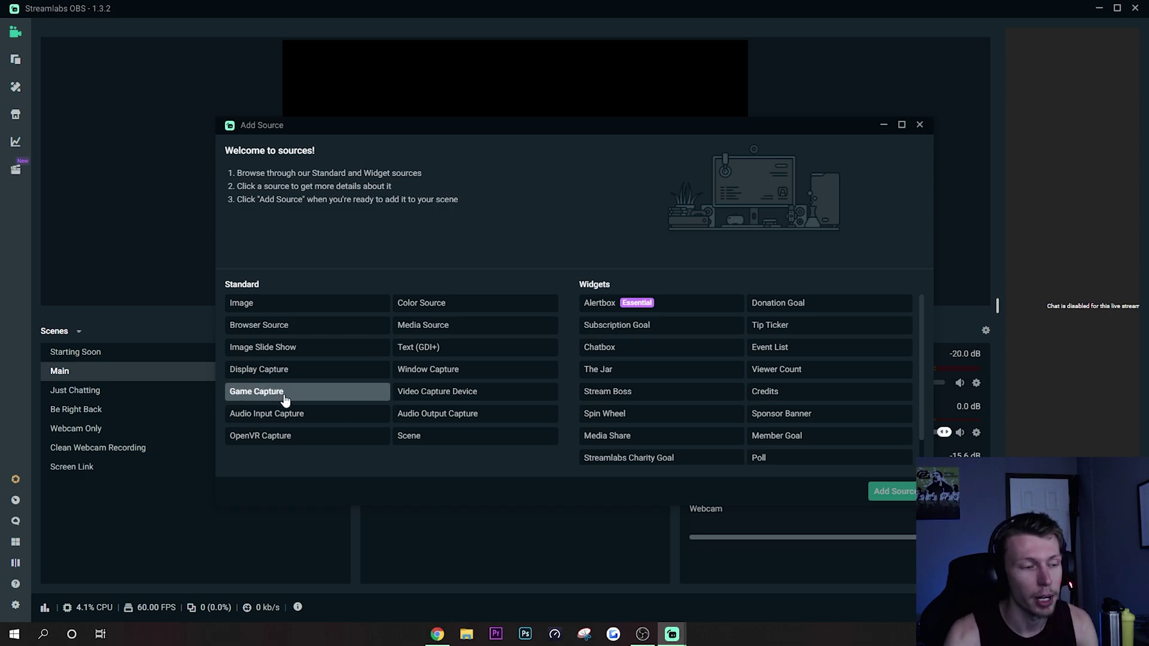
pyautogui.click(920, 126)
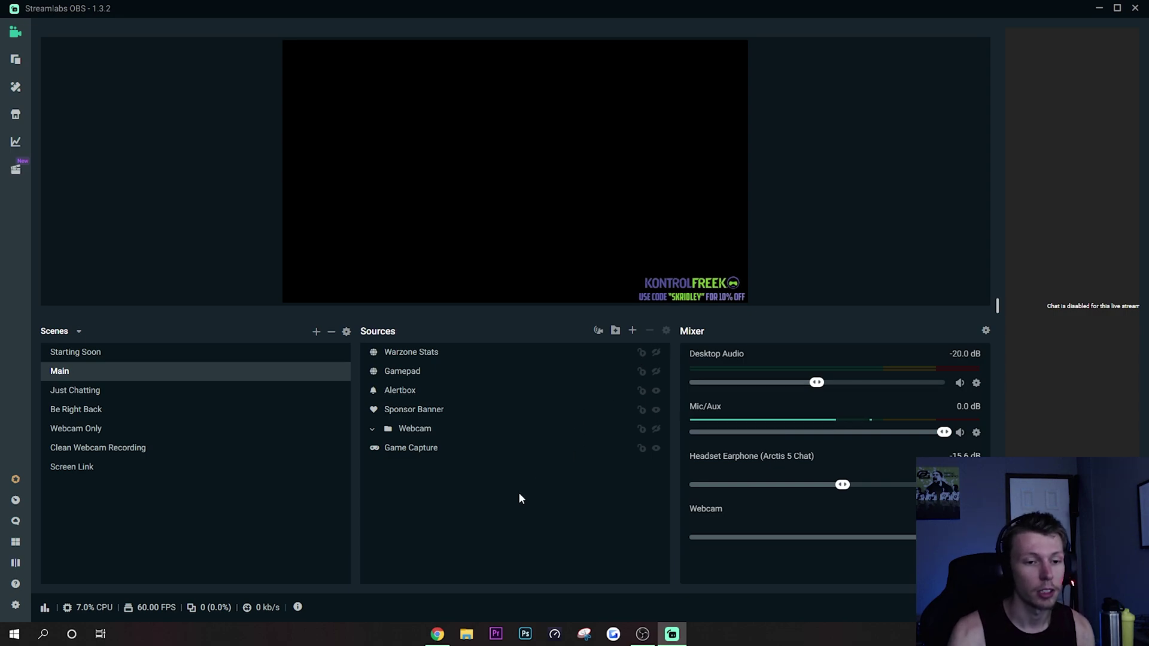